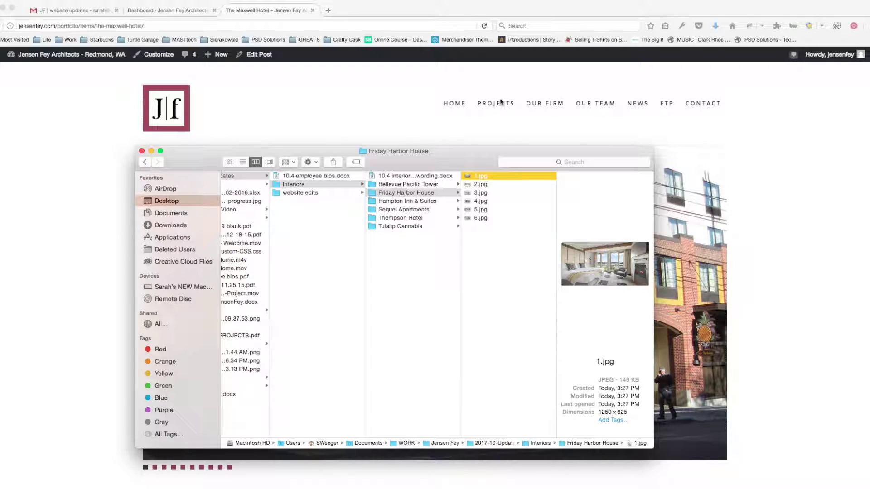
Step: Open the published Maxwell Hotel project for editing with its content in the text (HTML) view
click(766, 233)
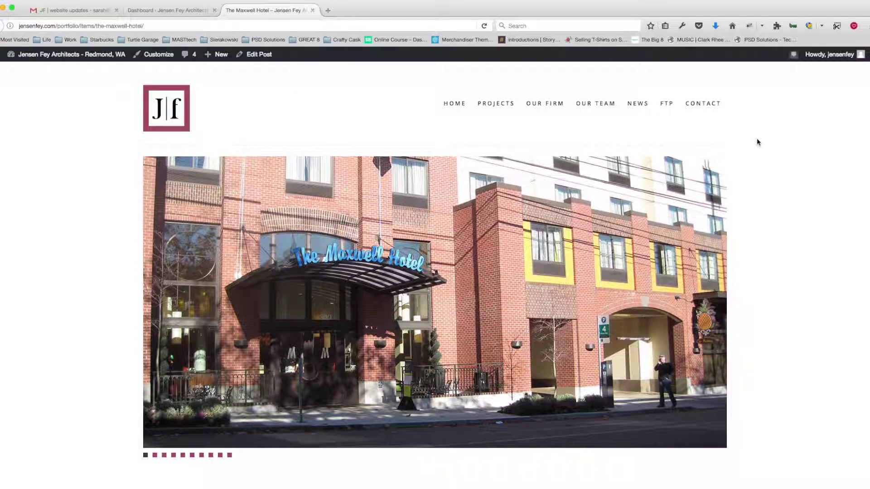
click(254, 56)
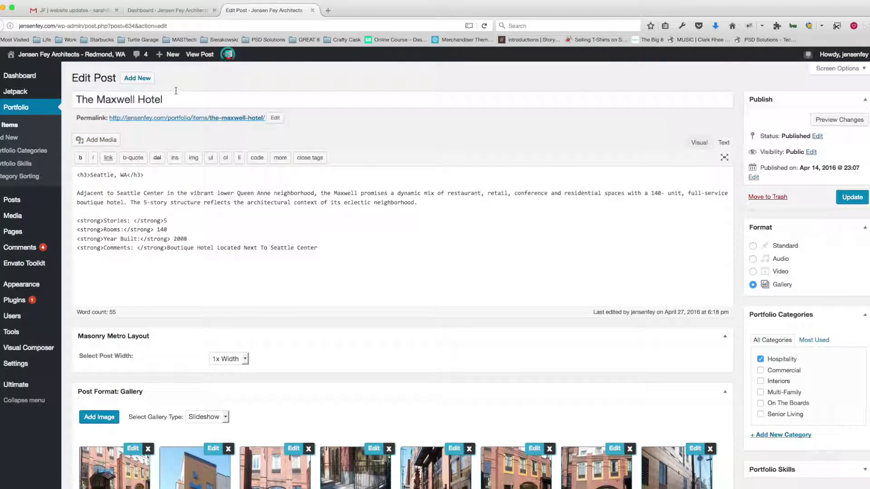
click(723, 143)
Step: Examine the Maxwell Hotel post's HTML content, including the location heading, description and project details
click(438, 266)
click(435, 262)
drag(294, 253, 74, 174)
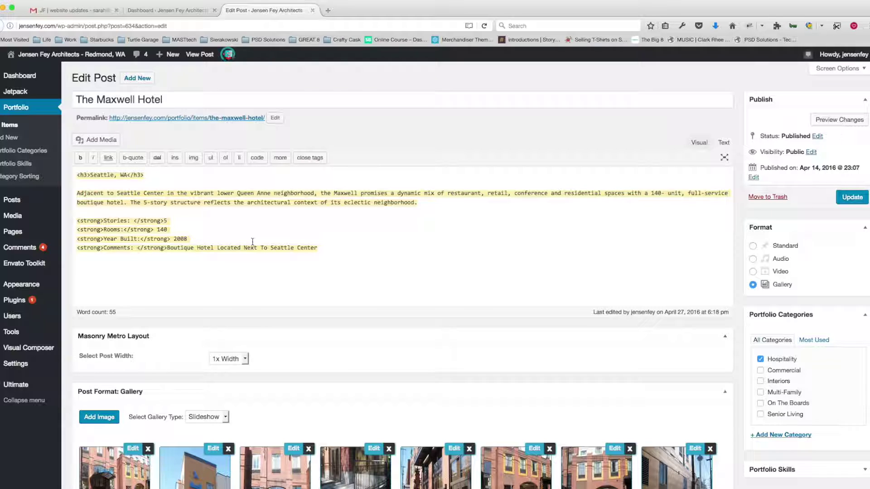
click(296, 245)
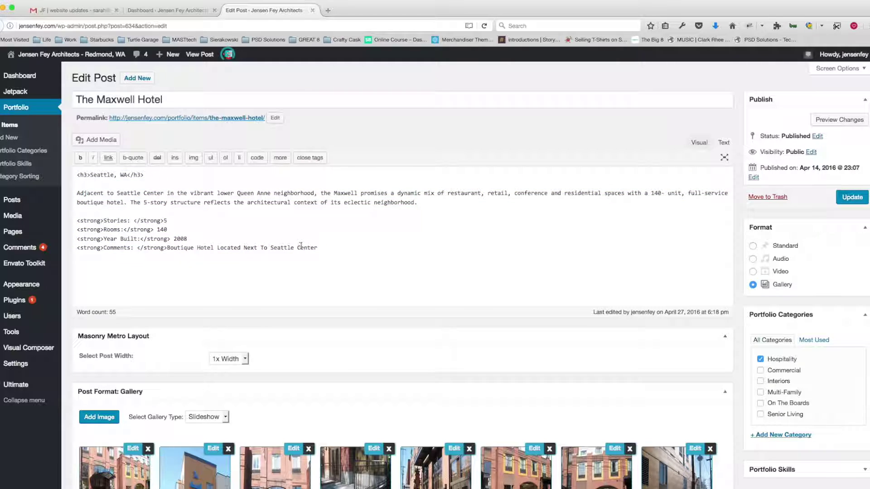
drag(325, 250, 70, 175)
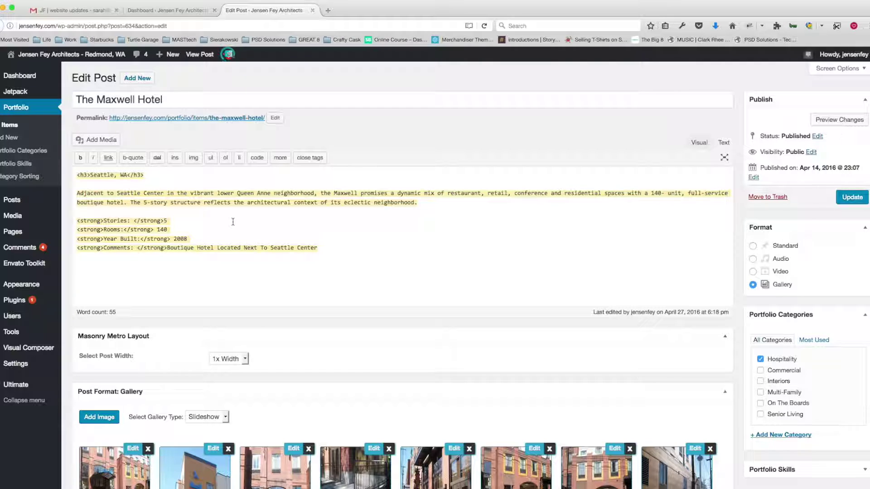
click(256, 222)
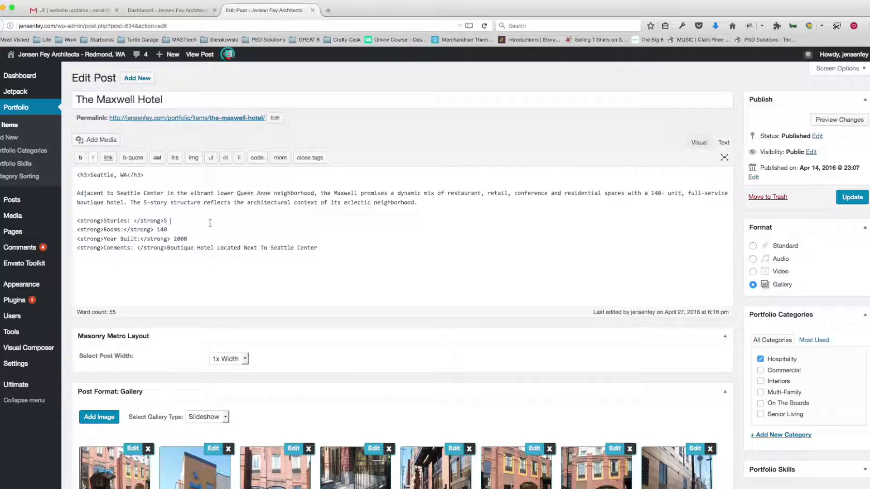
drag(318, 249, 101, 181)
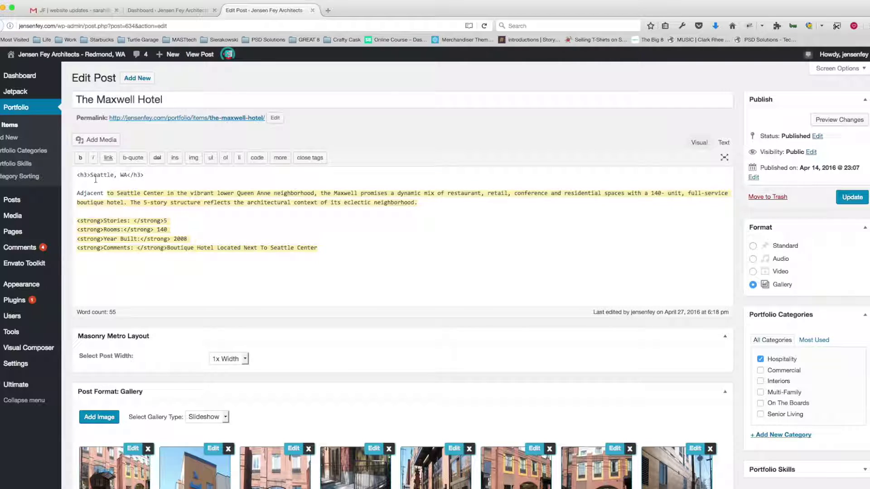
click(262, 213)
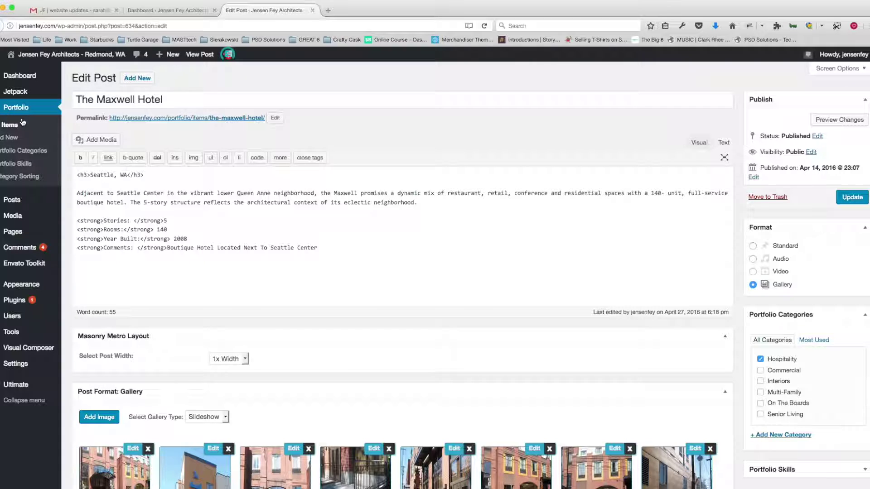
Step: Start a new portfolio item from the site's dashboard, keeping the Maxwell Hotel post open
click(156, 11)
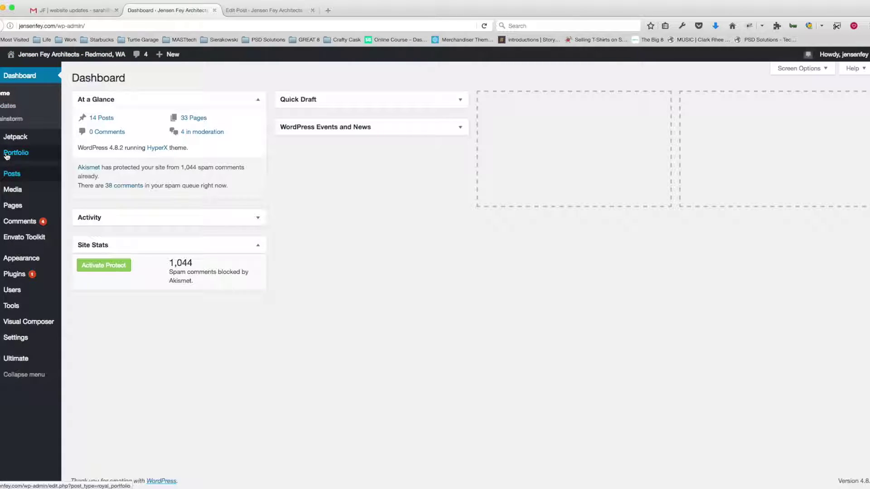
mouse_move(7, 154)
click(82, 167)
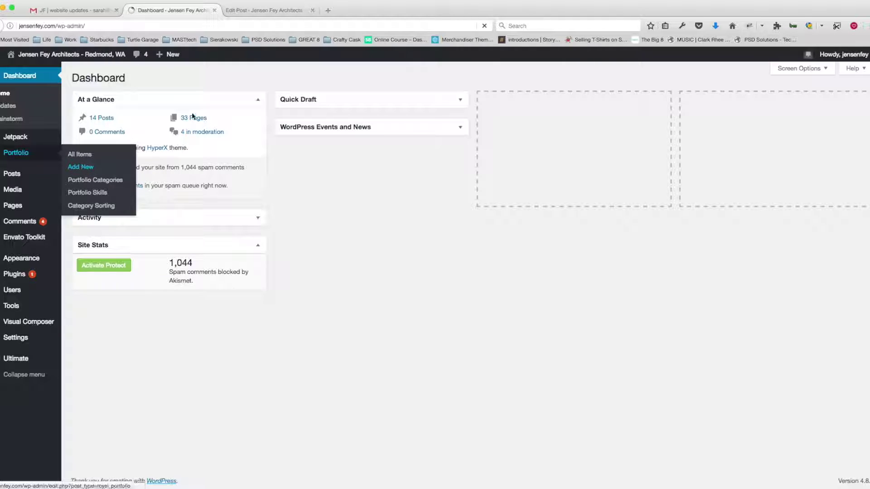
Step: Copy the full HTML content of the Maxwell Hotel post into the new portfolio item's body in text view
click(259, 10)
drag(353, 247, 76, 176)
key(super+c)
click(265, 212)
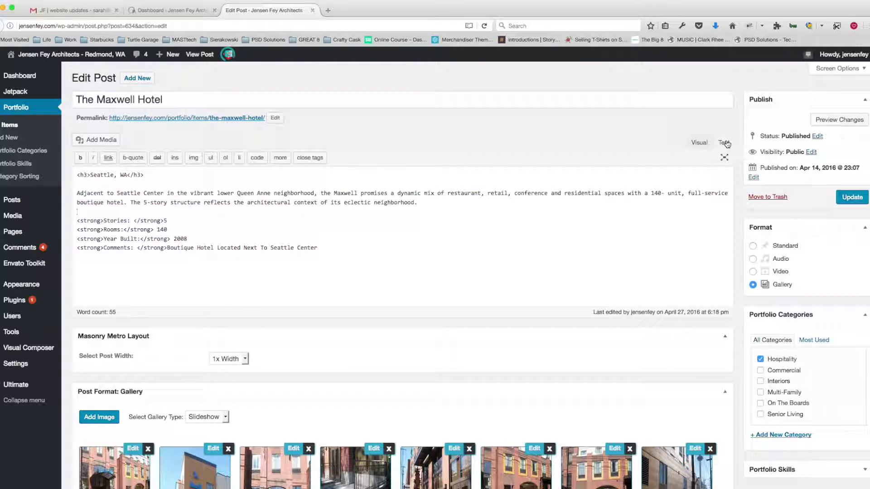
click(186, 10)
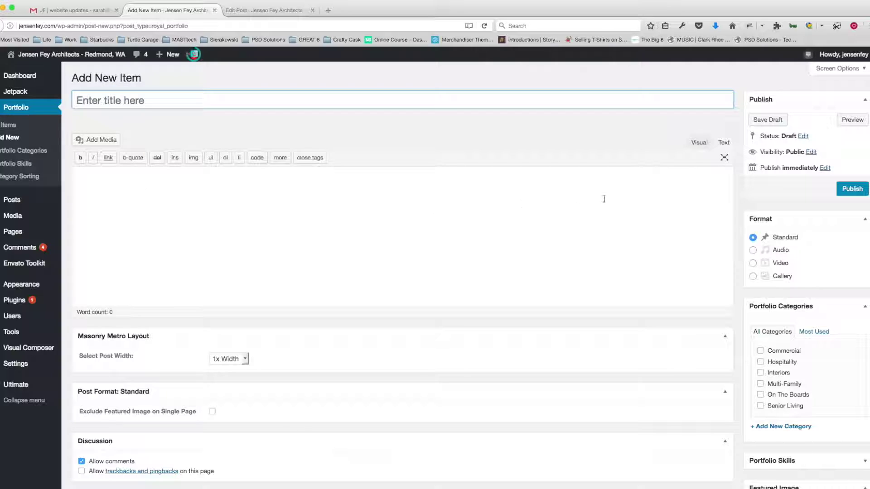
click(723, 143)
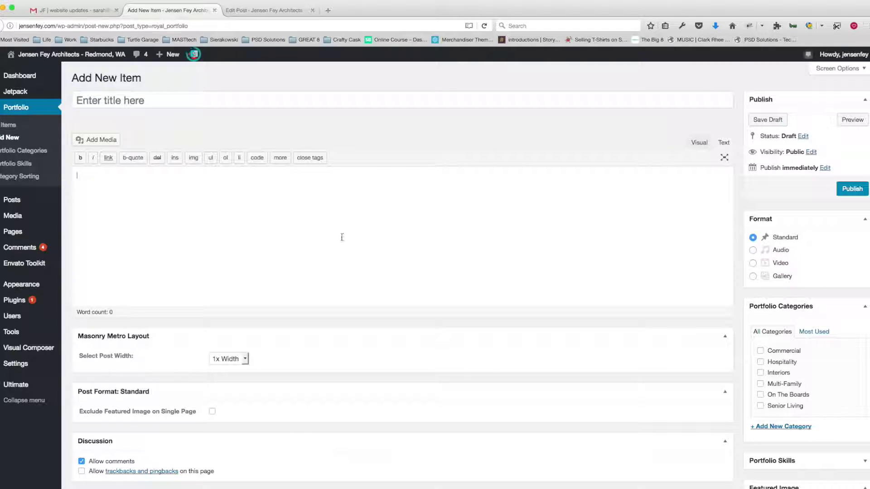
key(super+v)
click(287, 231)
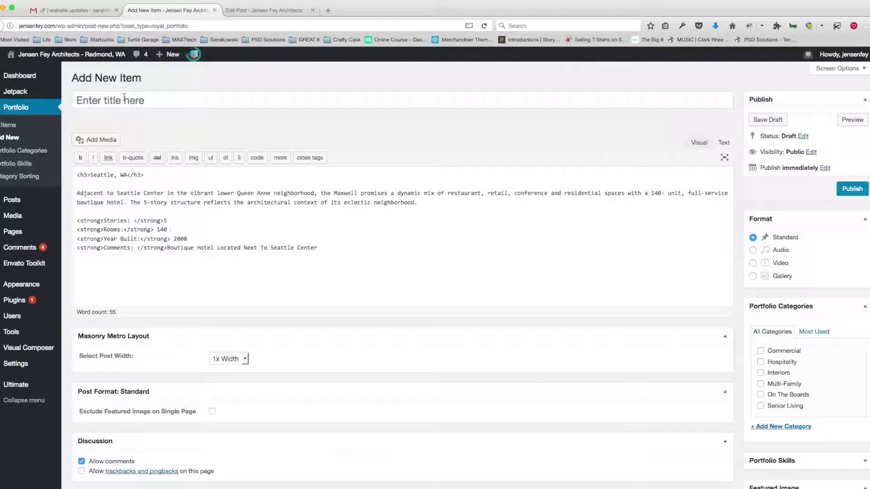
Step: Copy the project name from the Word document into the new item's title so it reads "Friday Harbor House", without the bullet
key(super+Tab)
key(super+Tab)
key(super+Tab)
key(super+Tab)
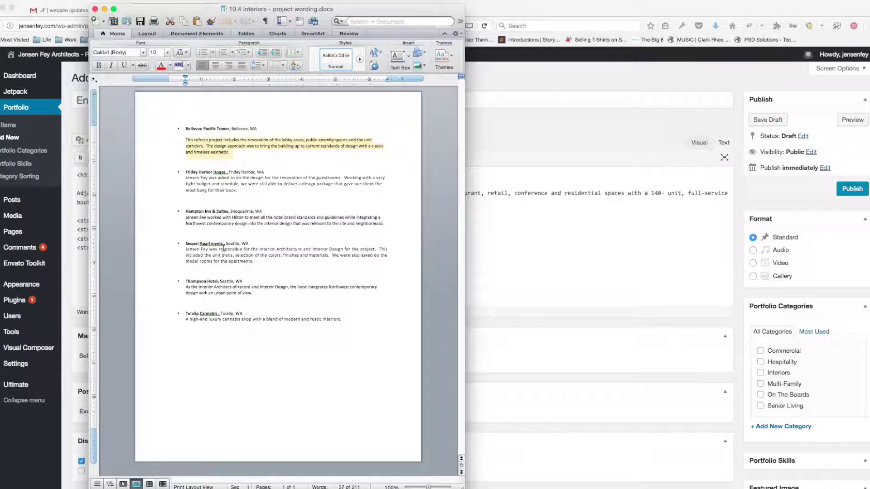
drag(186, 172, 219, 171)
click(498, 234)
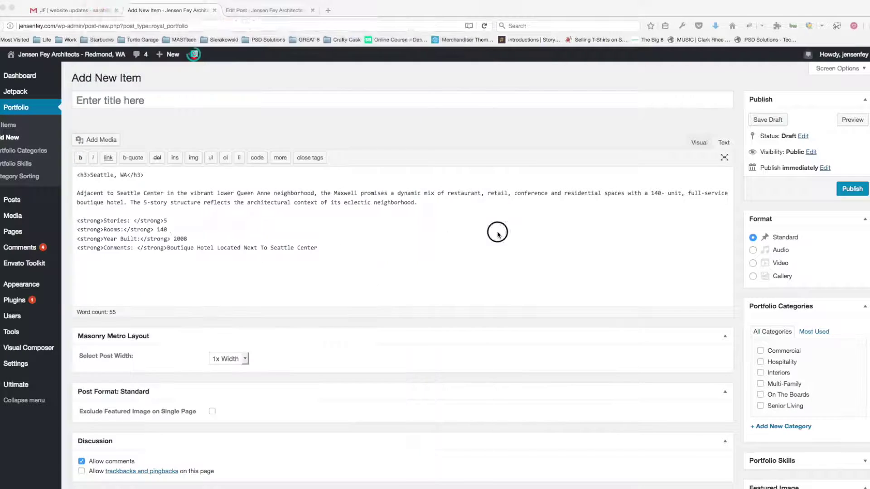
click(191, 103)
text(•	Friday Harbor House)
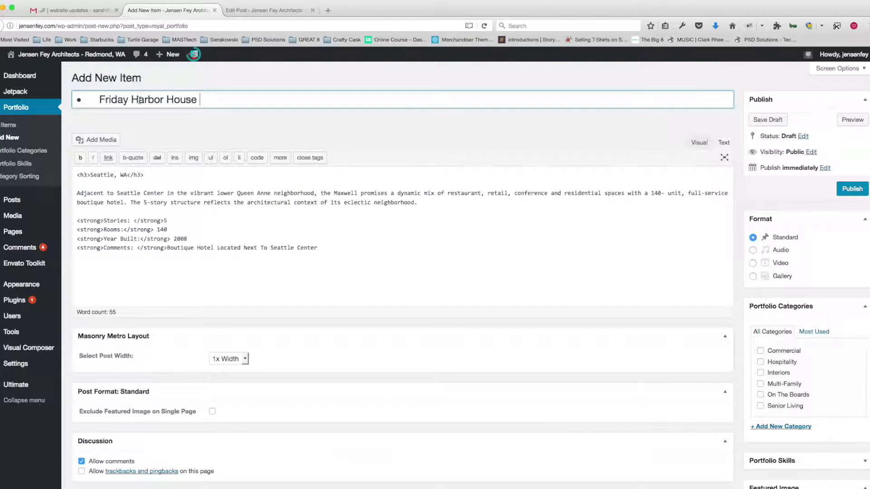
key(super+Left)
key(Delete)
key(Delete)
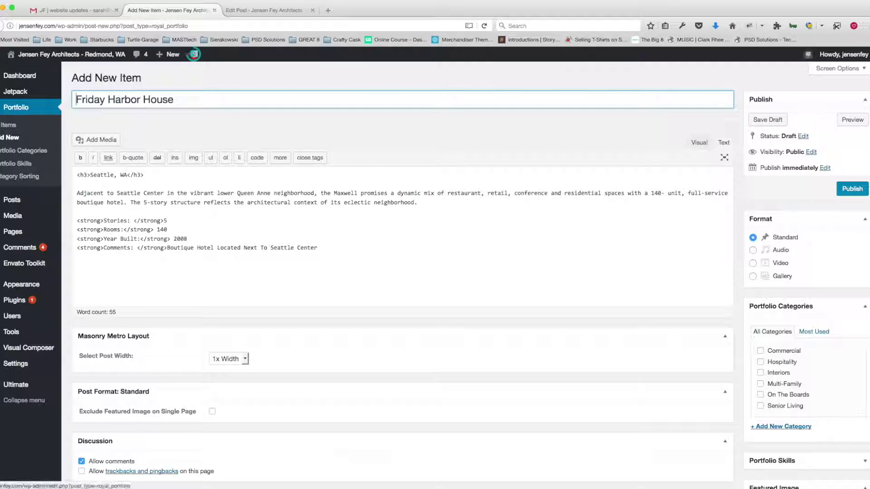
Step: Replace the location inside the h3 heading with "Friday Harbor", copied from the Word document
key(super+Tab)
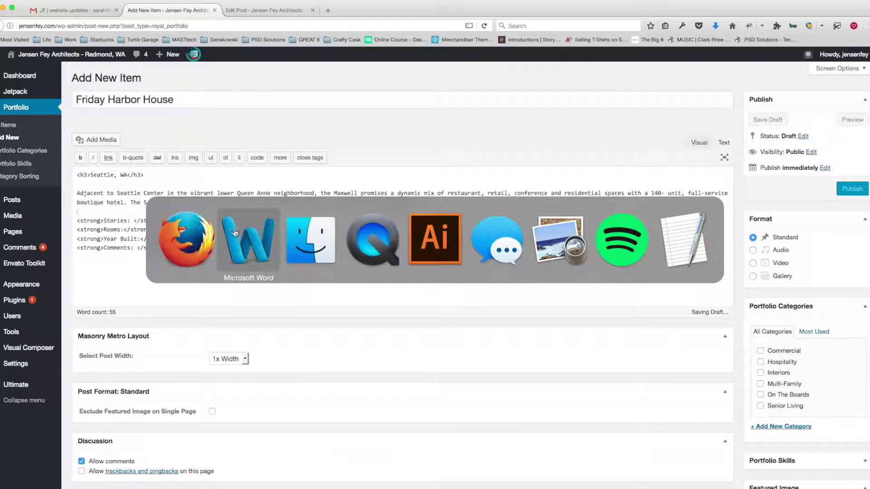
click(231, 234)
drag(229, 172, 254, 172)
key(super+c)
key(super+Tab)
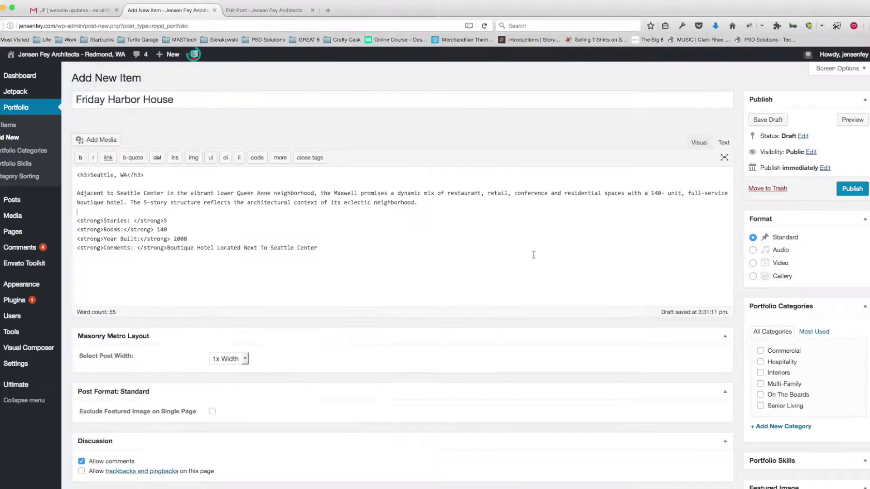
drag(91, 175, 127, 175)
key(super+v)
click(152, 188)
Step: Replace the Maxwell description and project details with the Friday Harbor House paragraph copied from the Word document
drag(77, 193, 372, 264)
key(super+Tab)
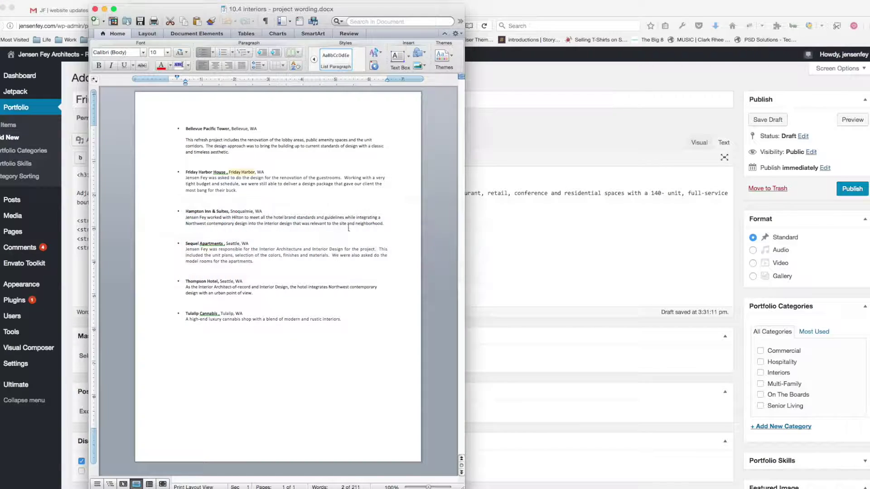
drag(239, 190, 184, 179)
key(super+c)
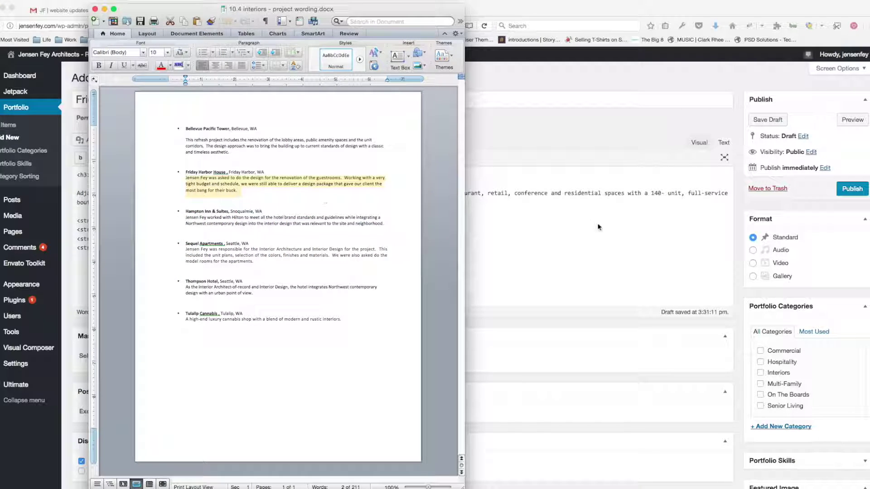
key(super+Tab)
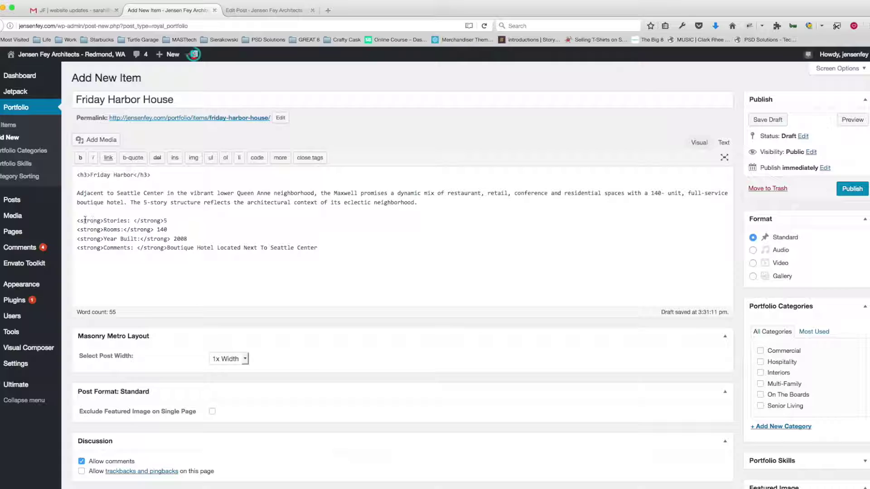
drag(76, 220, 318, 247)
shift+click(77, 185)
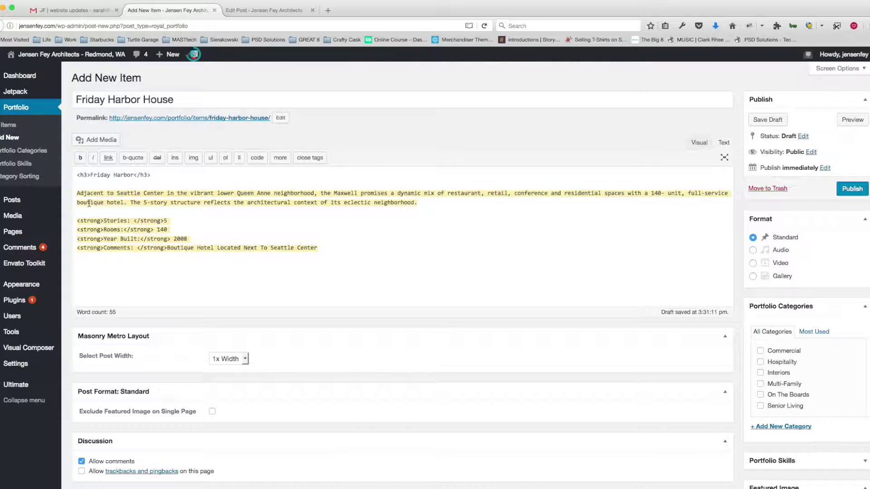
key(super+v)
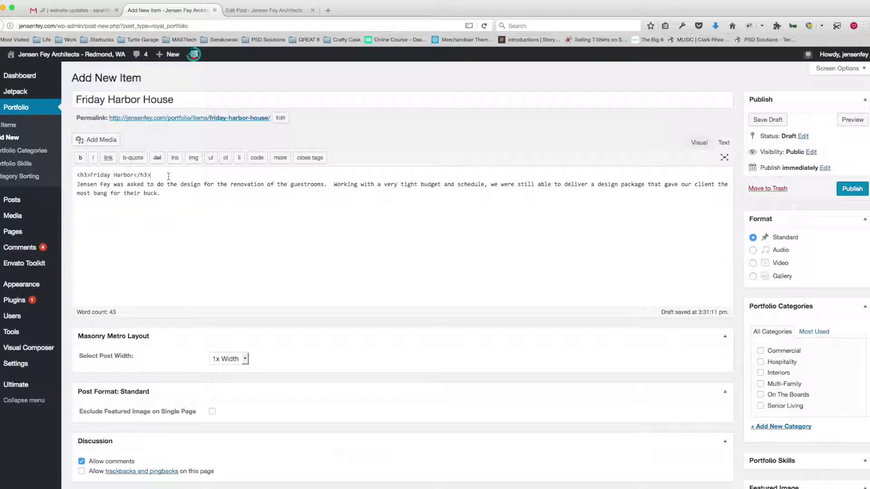
Step: Add a blank line below the h3 heading and remove the extra space before "Working" in the description
key(Return)
click(334, 193)
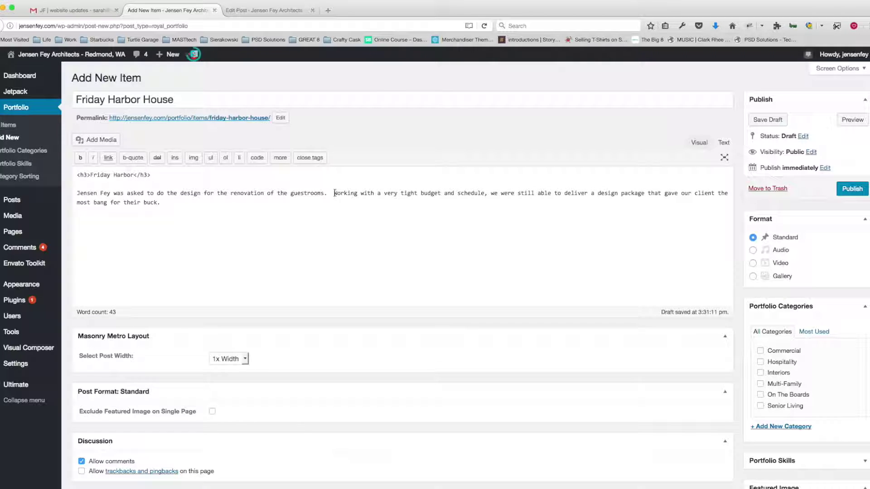
key(BackSpace)
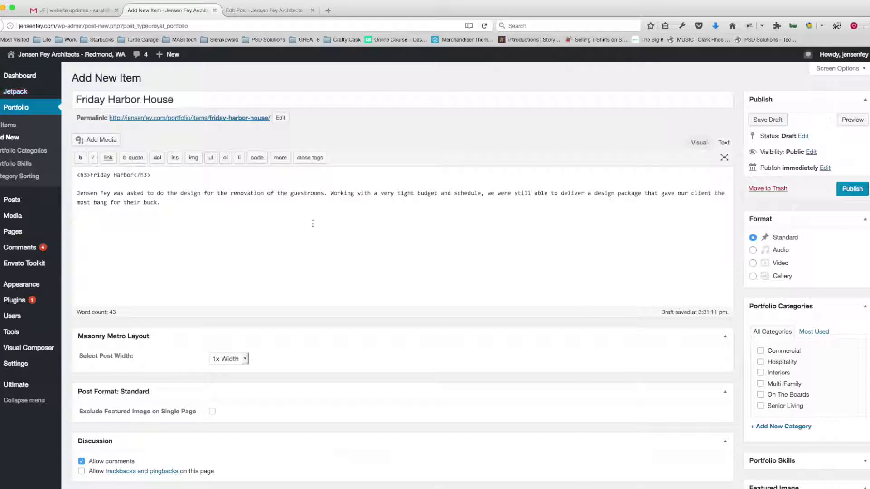
Step: Set the new portfolio item's format to Gallery
scroll(699, 193, down, 1)
scroll(699, 193, down, 2)
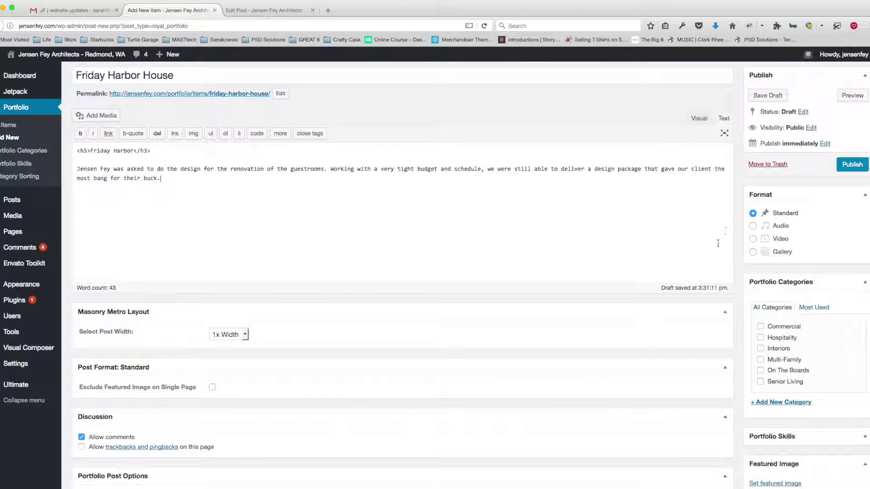
click(783, 253)
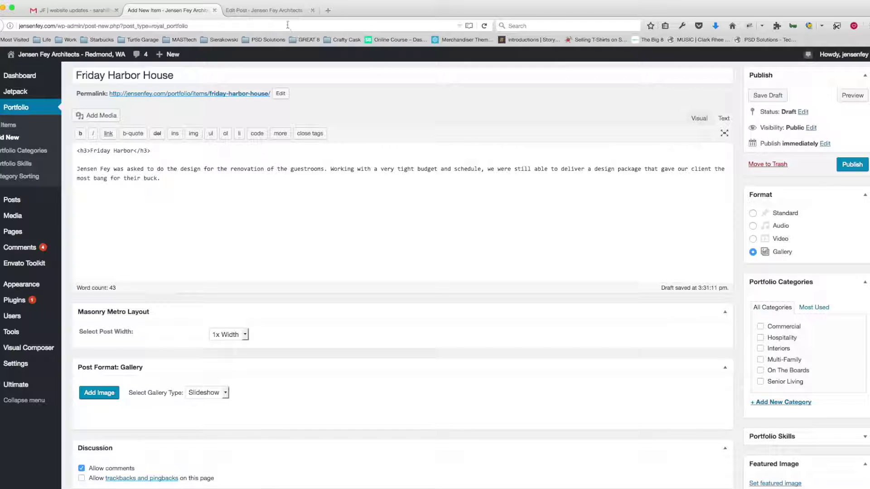
Step: View the published Maxwell Hotel page to examine its gallery slideshow and text layout, and return to the new item
click(281, 10)
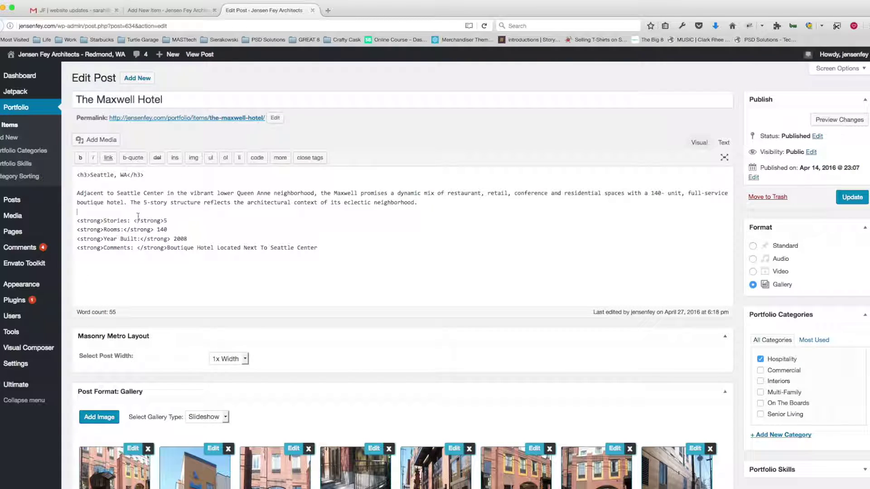
click(187, 118)
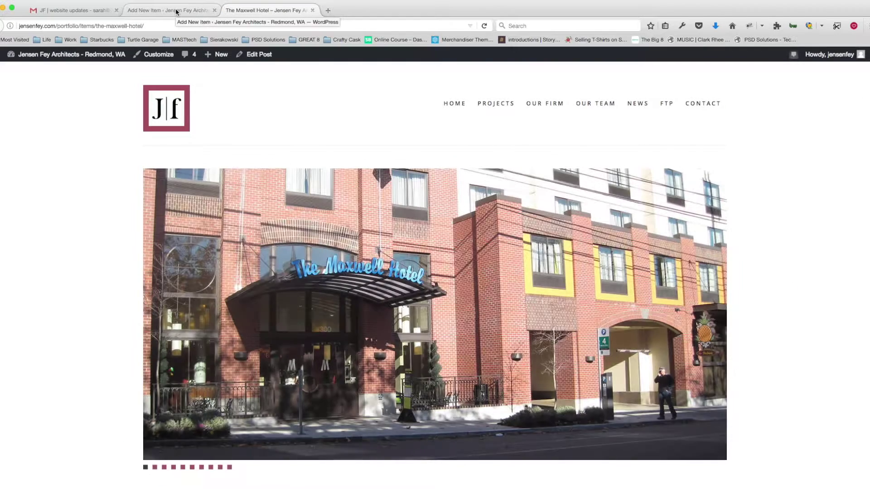
click(176, 11)
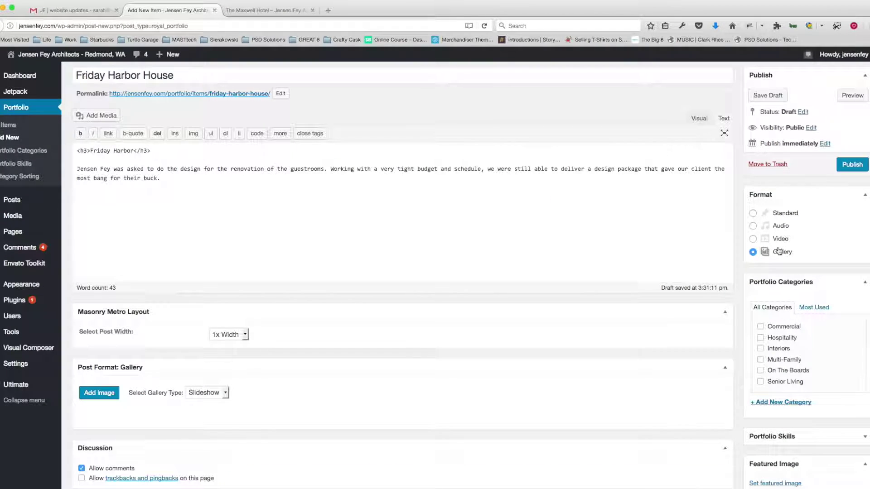
click(281, 10)
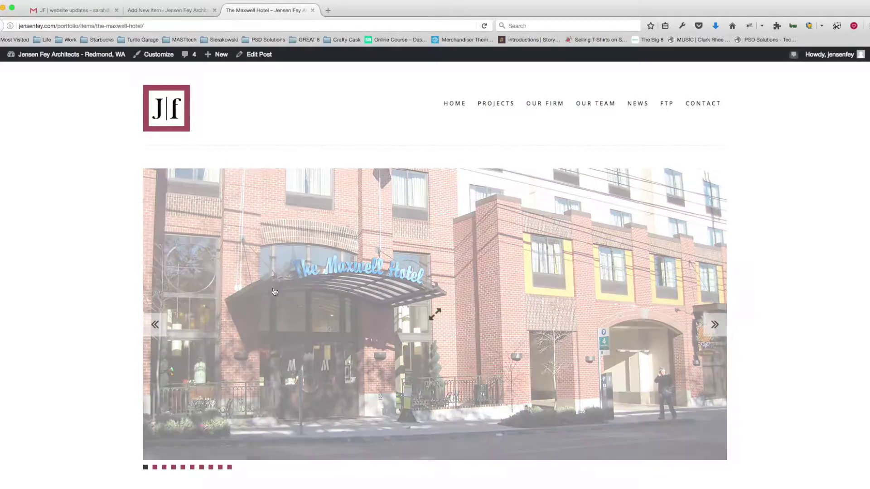
scroll(337, 322, down, 3)
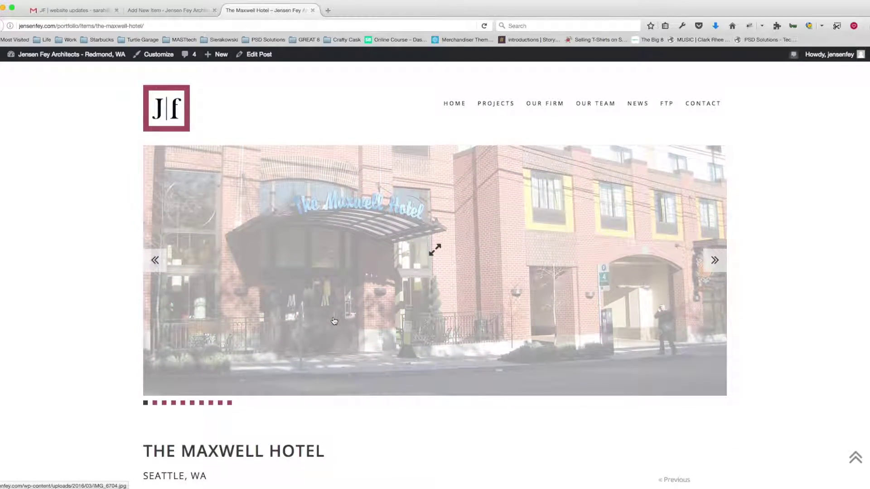
click(175, 10)
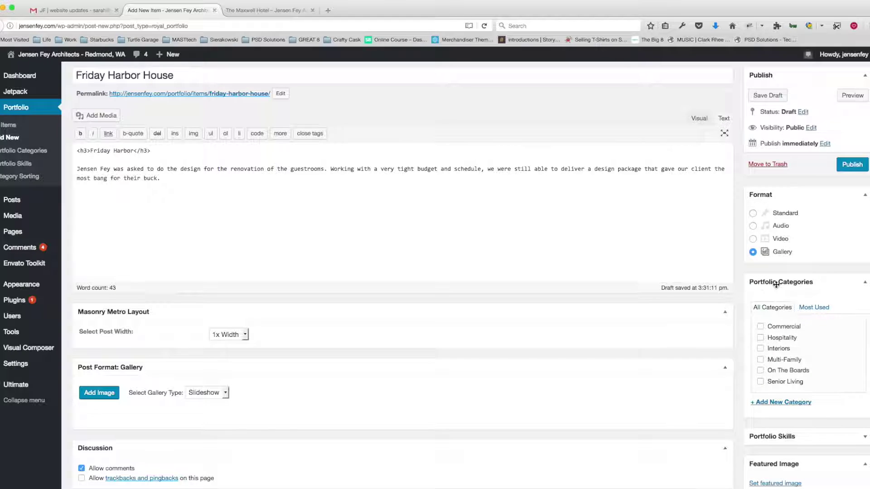
Step: Assign the new portfolio item to the Interiors category
click(782, 353)
scroll(154, 169, up, 1)
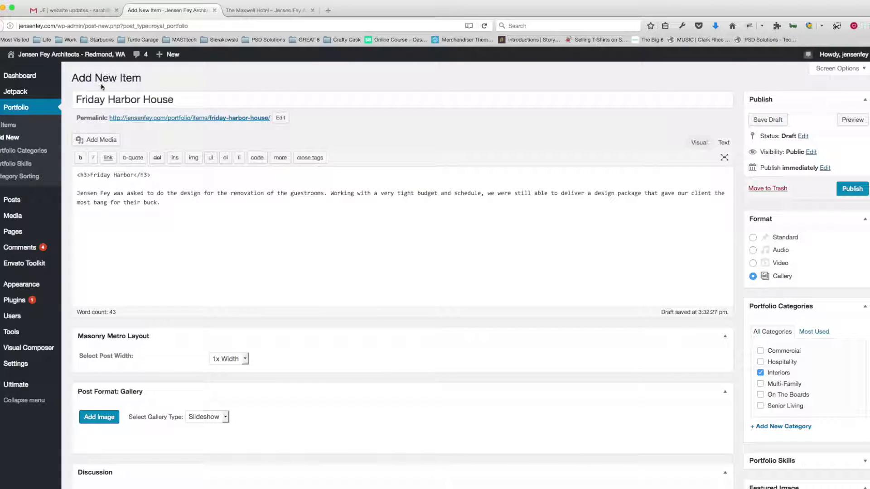
scroll(220, 215, down, 2)
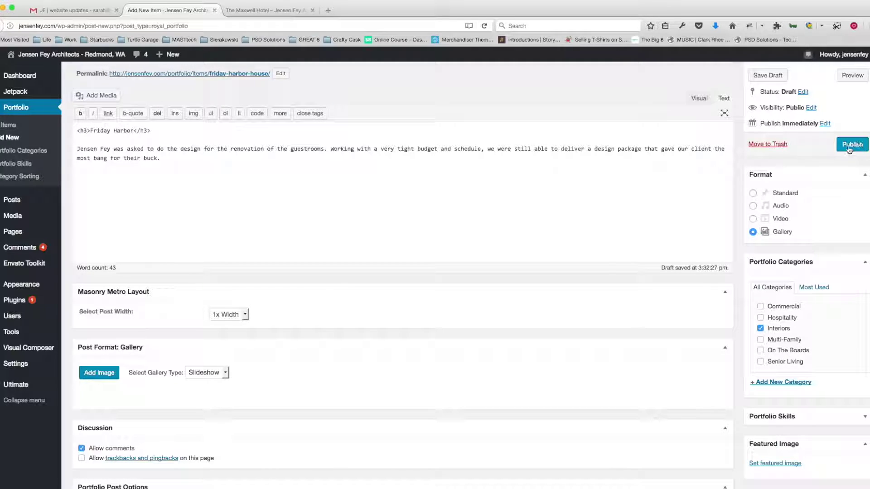
click(503, 182)
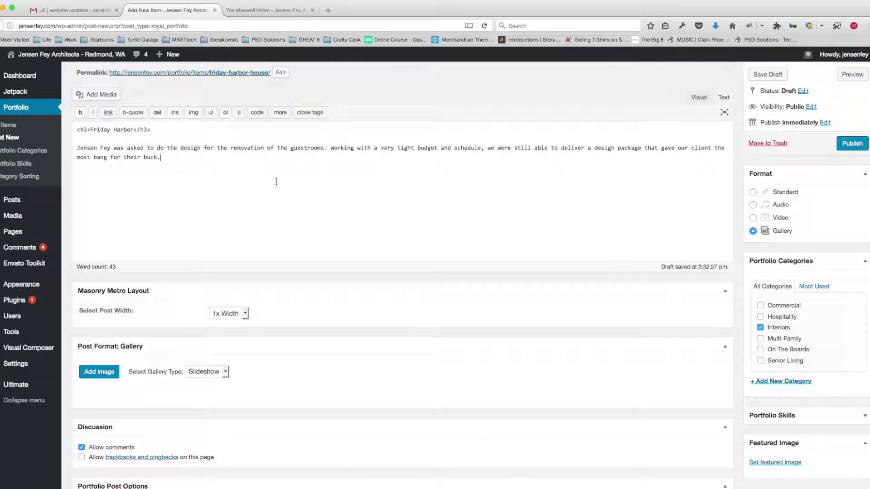
Step: Turn off comments for the portfolio item in its discussion settings
scroll(276, 182, down, 2)
scroll(269, 170, down, 3)
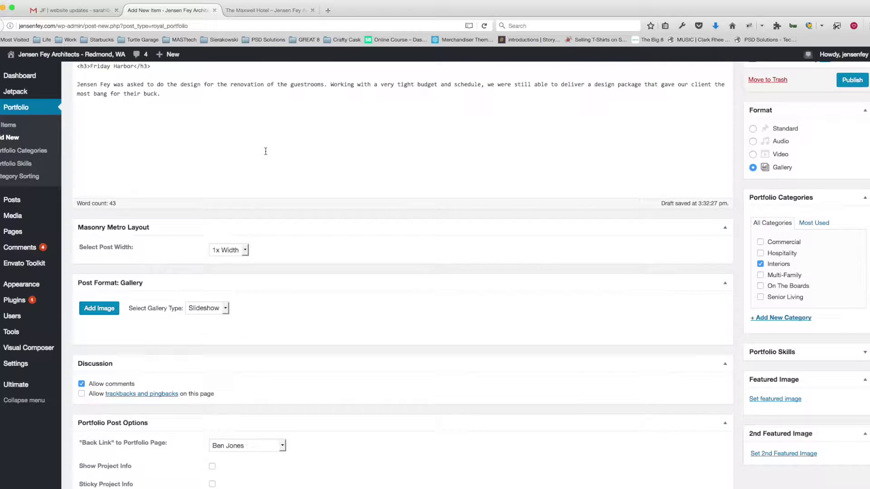
click(82, 370)
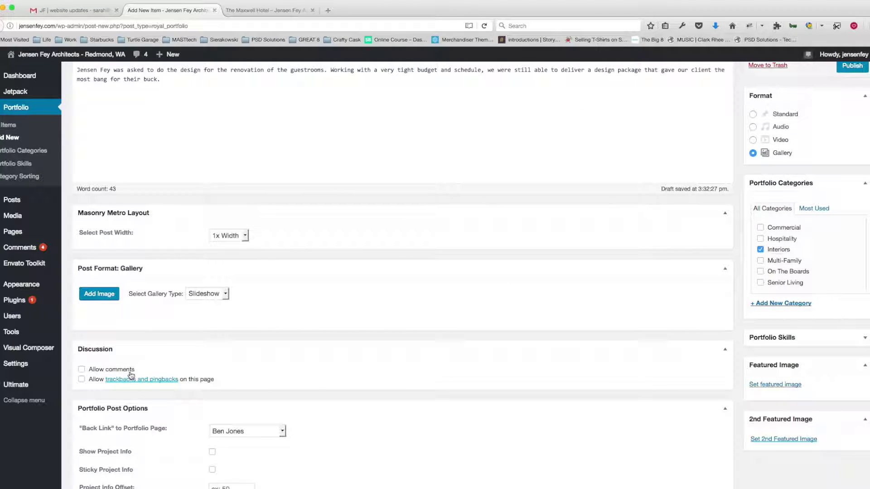
scroll(211, 365, down, 1)
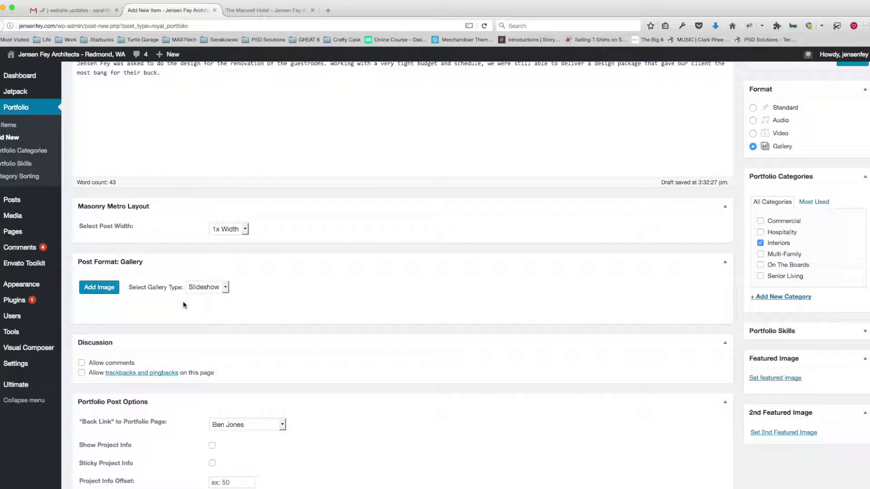
Step: Set the item's "Back Link" to Portfolio Page option to Projects
scroll(185, 305, down, 5)
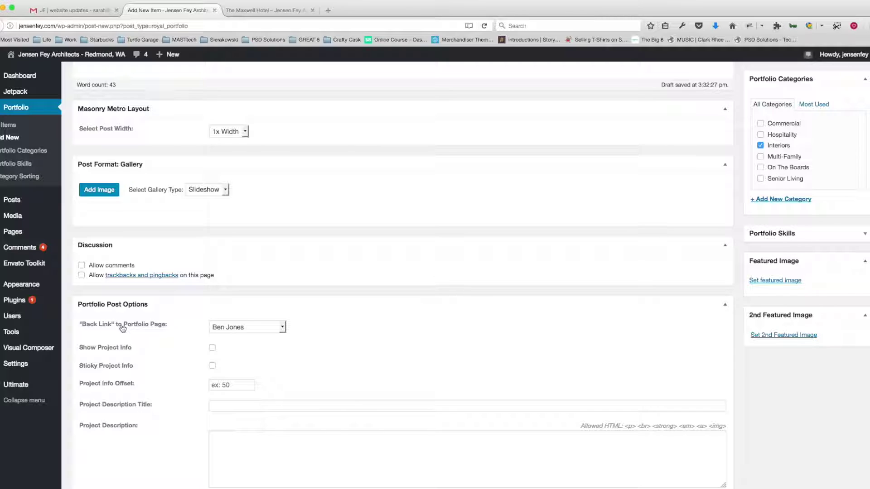
click(242, 328)
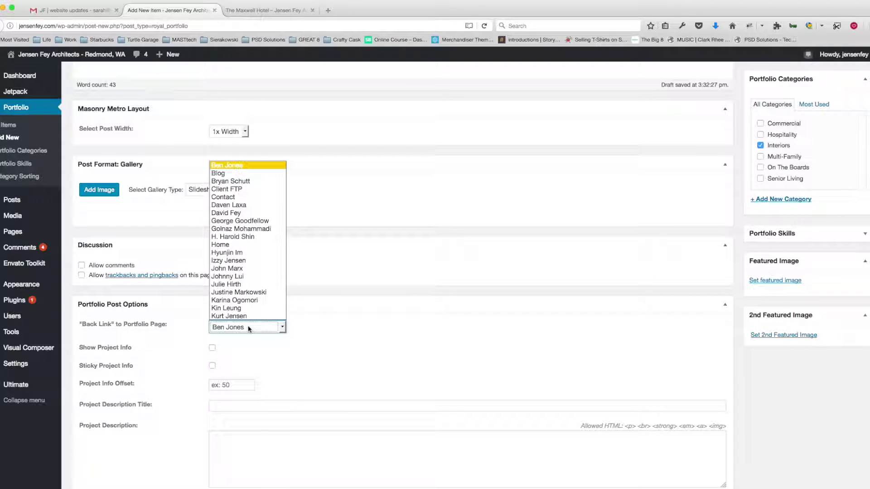
scroll(251, 294, down, 4)
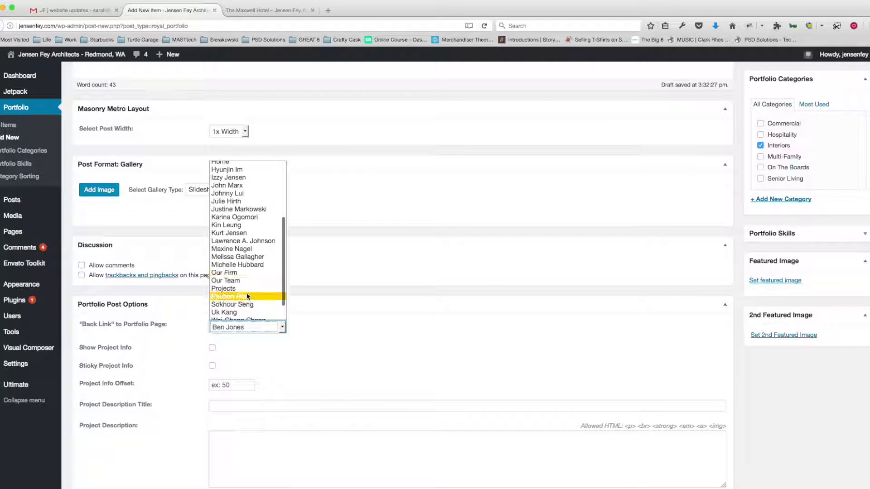
click(233, 289)
click(384, 330)
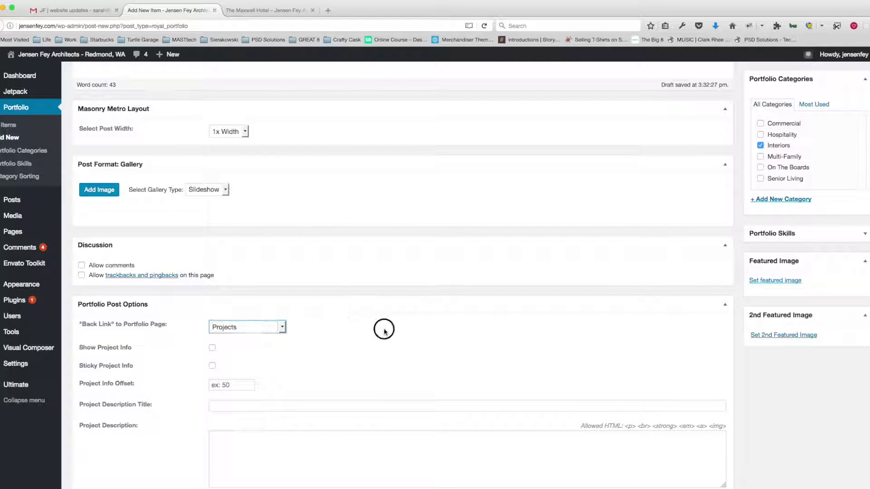
Step: Review the item's title, h3 heading markup, format, category, discussion setting and portfolio post options
scroll(383, 330, up, 5)
click(81, 96)
click(169, 201)
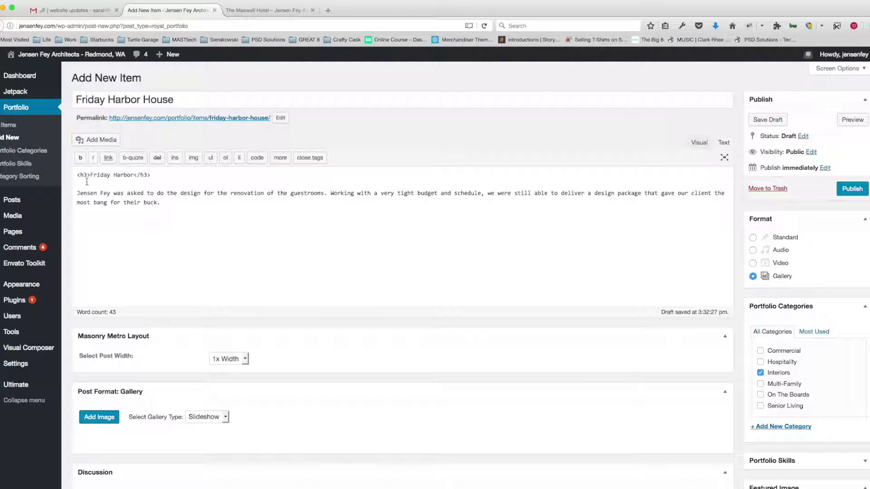
drag(75, 175, 174, 186)
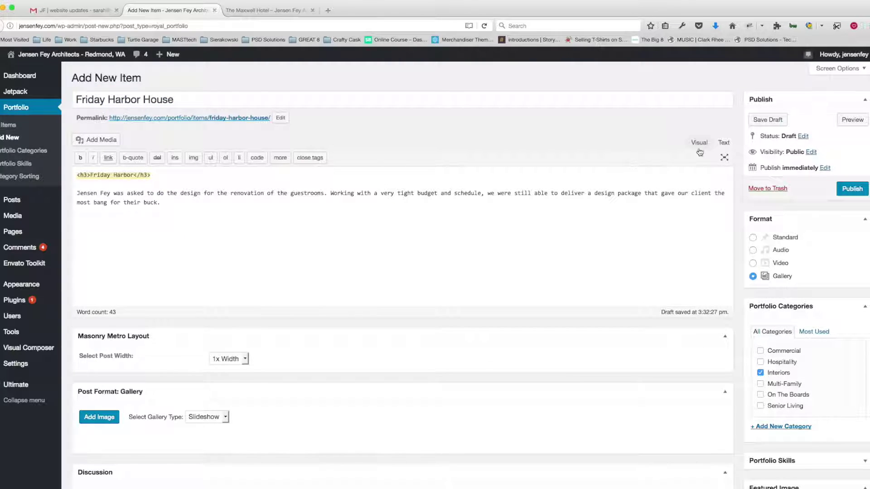
click(725, 144)
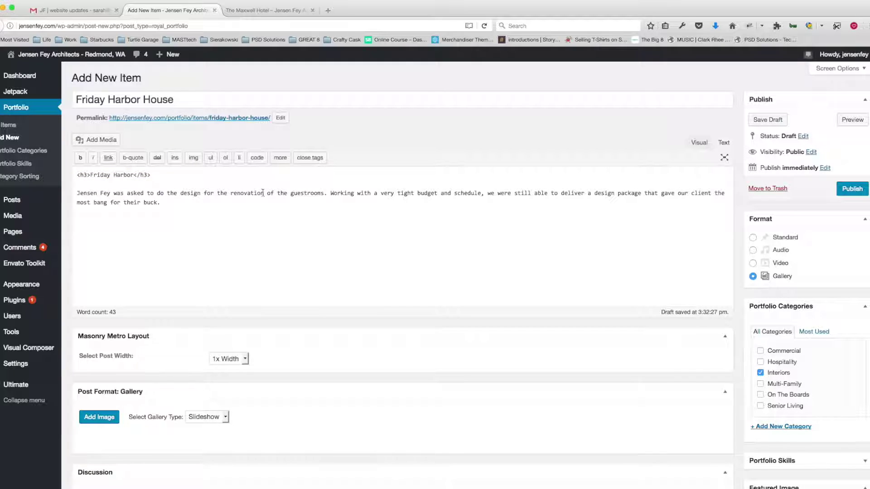
scroll(182, 211, down, 2)
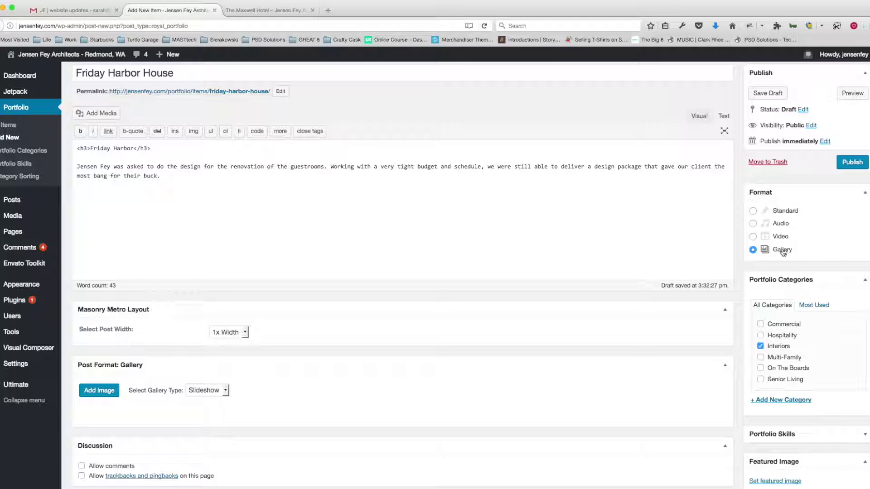
scroll(775, 322, down, 3)
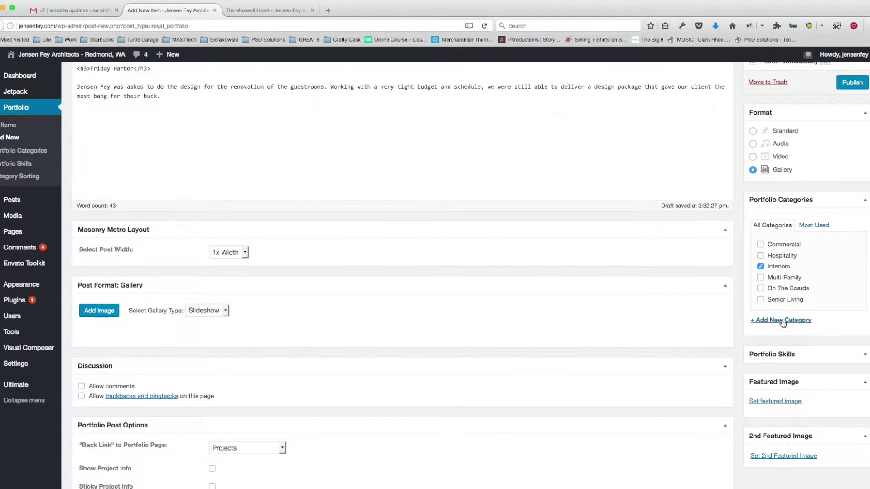
scroll(782, 323, down, 2)
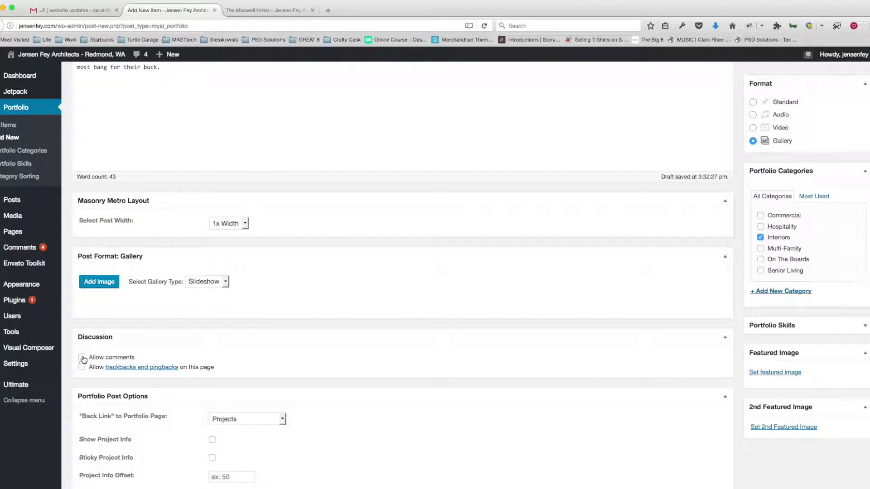
scroll(83, 359, down, 8)
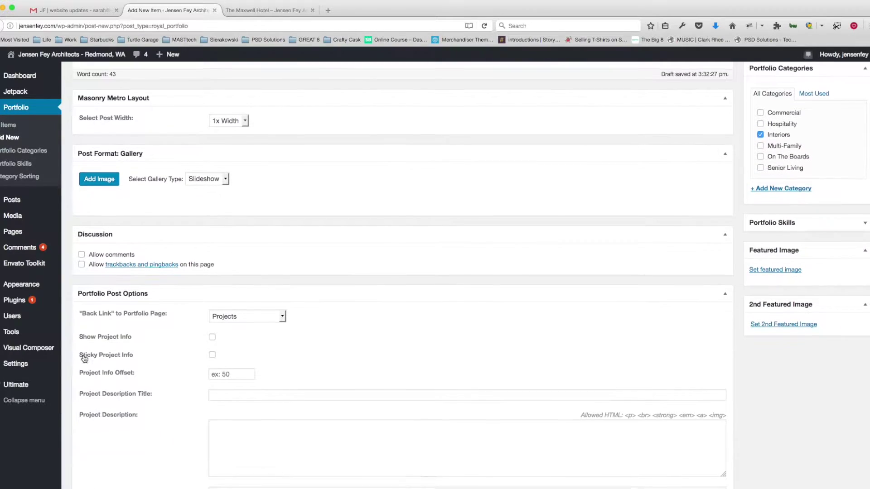
scroll(83, 358, down, 3)
scroll(83, 359, up, 3)
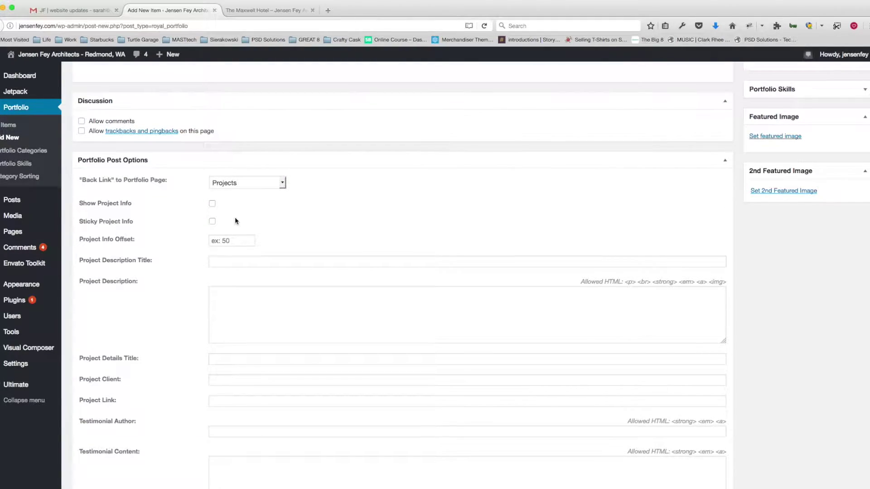
scroll(226, 186, up, 13)
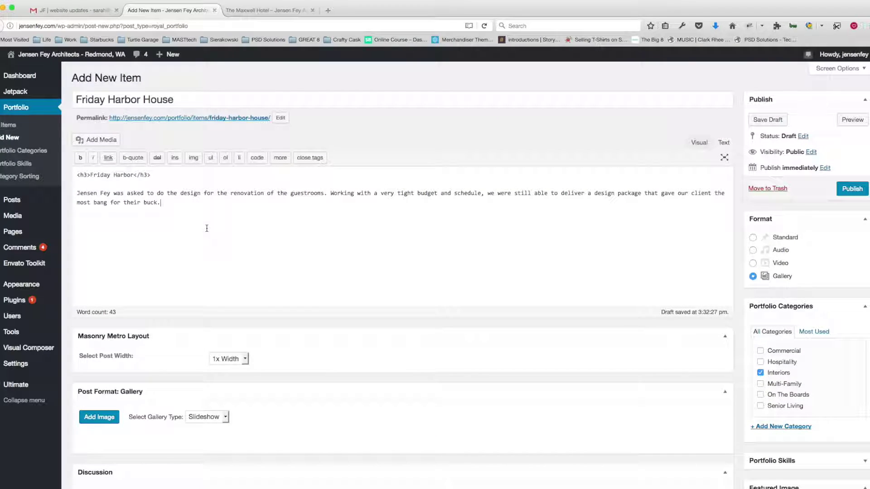
Step: Switch the item's format to Standard to compare its post format options, and return it to Gallery
scroll(176, 226, down, 3)
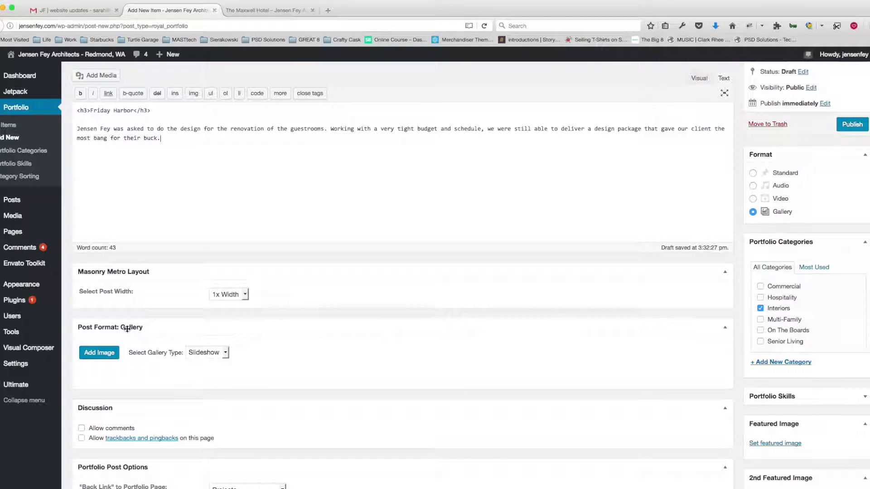
click(789, 175)
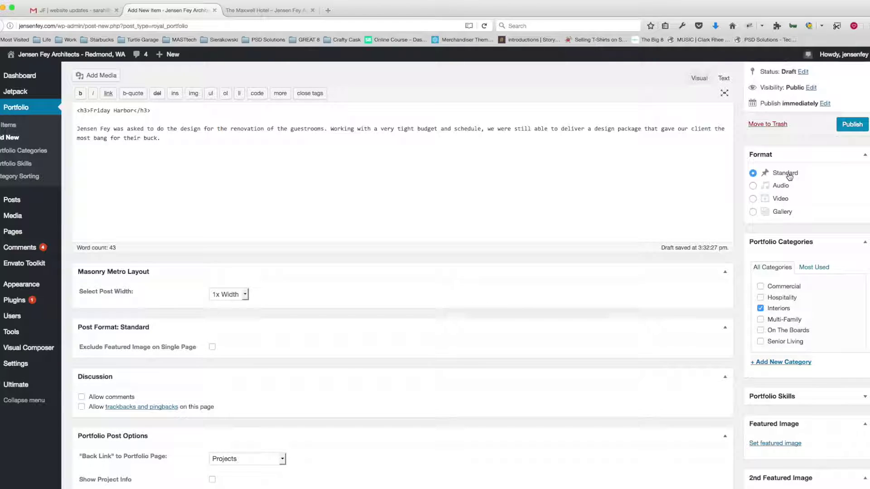
click(782, 212)
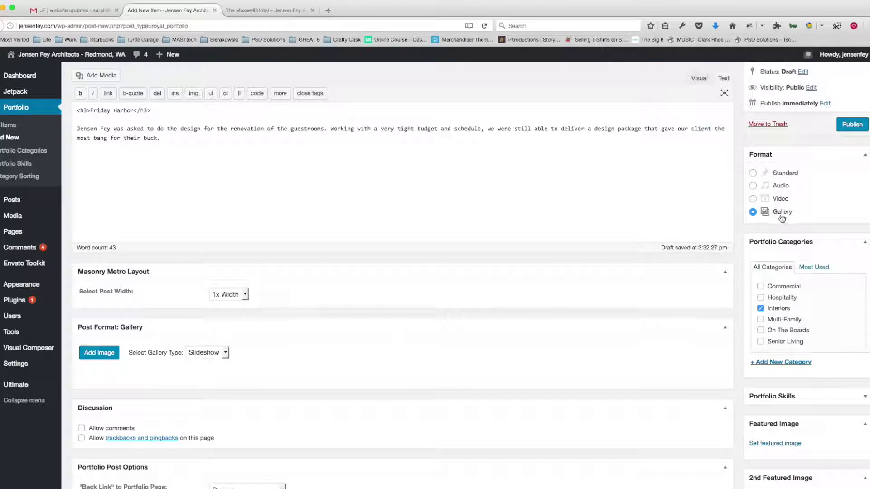
Step: Upload the images 1.jpg through 6.jpg from the Friday Harbor House folder for the item's gallery
click(94, 355)
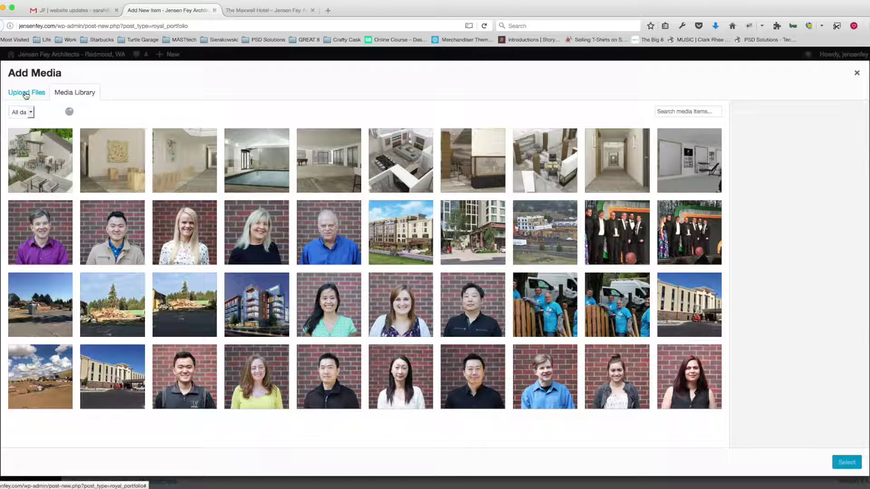
click(26, 95)
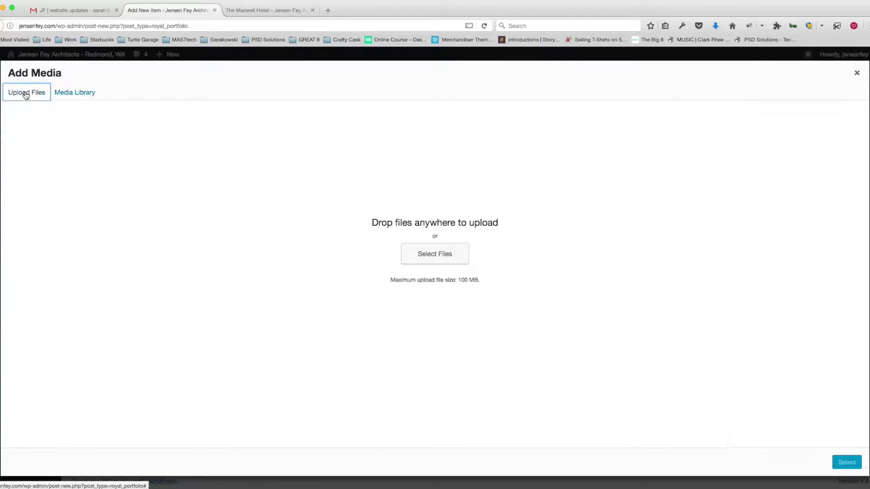
click(447, 250)
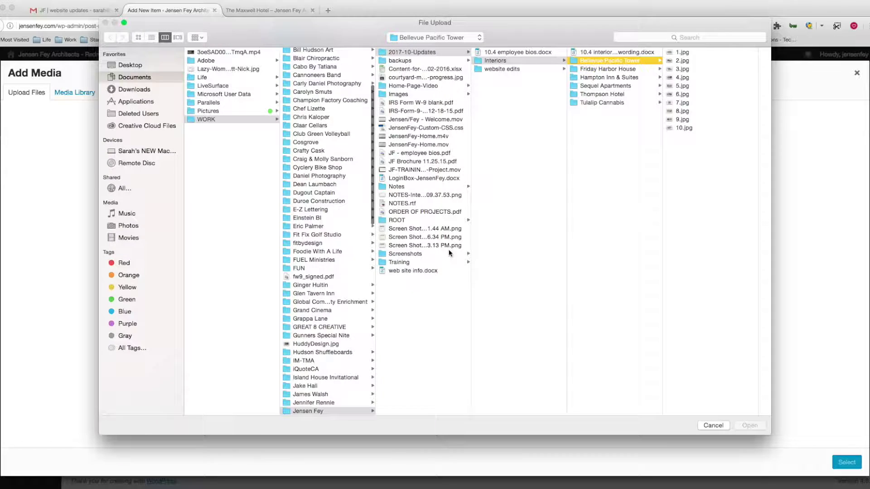
click(607, 70)
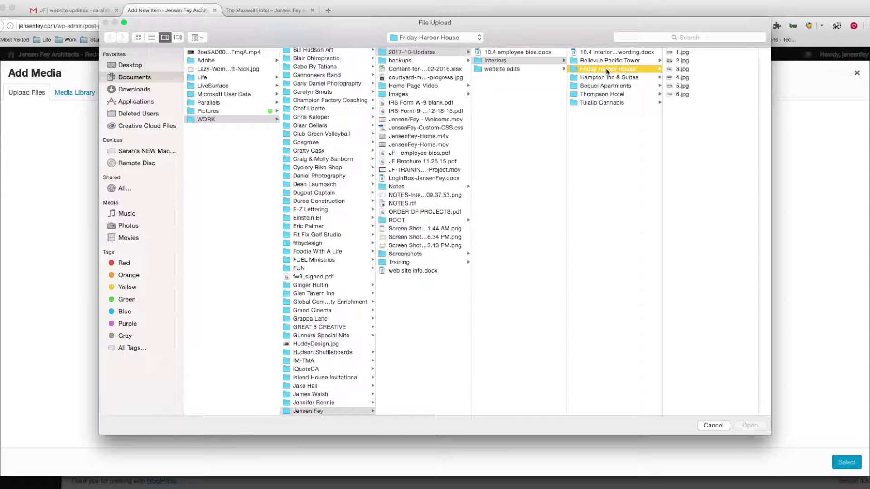
click(700, 56)
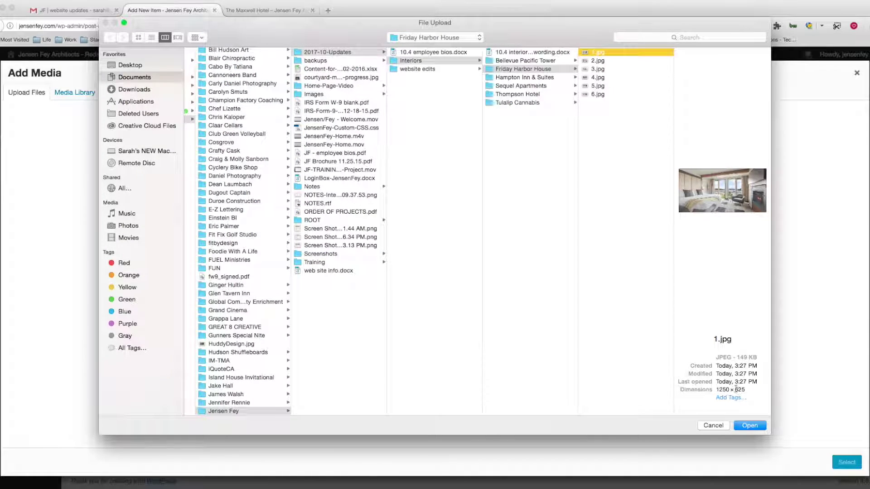
shift+click(599, 94)
click(750, 425)
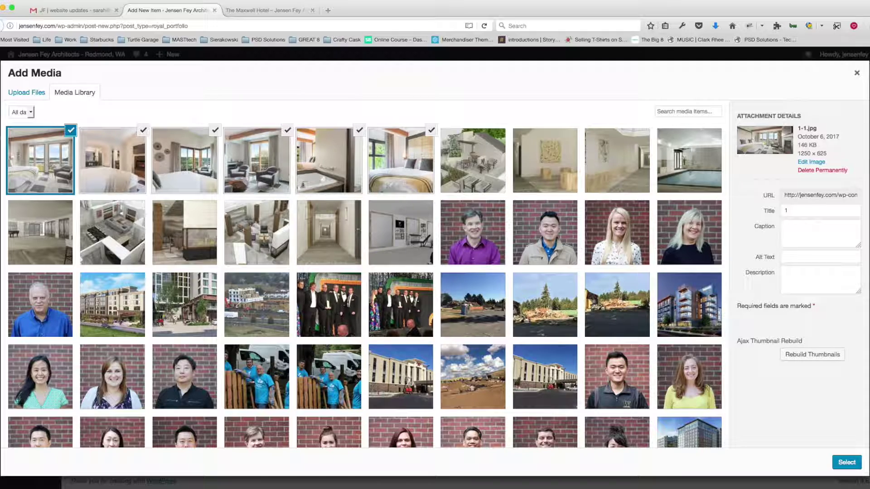
Step: Insert the six uploaded room images into the item's slideshow gallery
click(846, 462)
scroll(571, 345, down, 3)
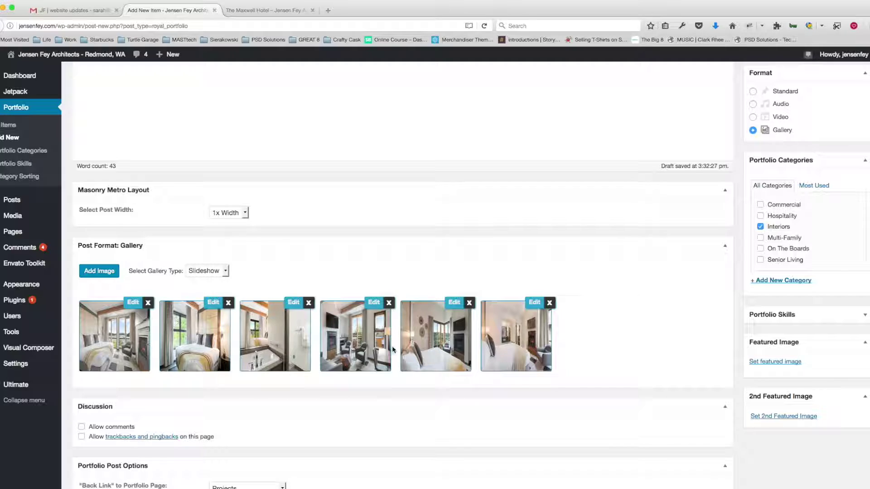
mouse_move(116, 344)
mouse_down()
mouse_move(238, 344)
mouse_move(113, 348)
mouse_move(195, 335)
mouse_move(120, 336)
mouse_up()
scroll(436, 267, up, 2)
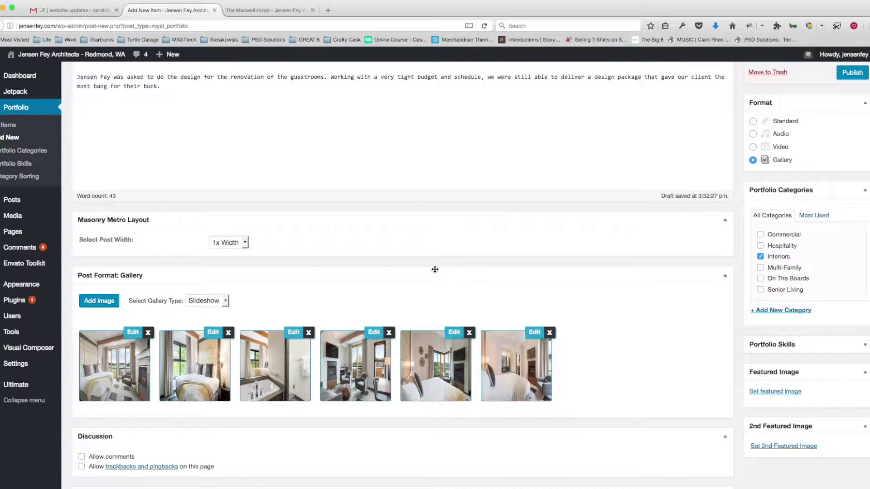
Step: View the site's Projects page to examine the featured image thumbnails of existing projects, and return to the new item
scroll(432, 271, down, 4)
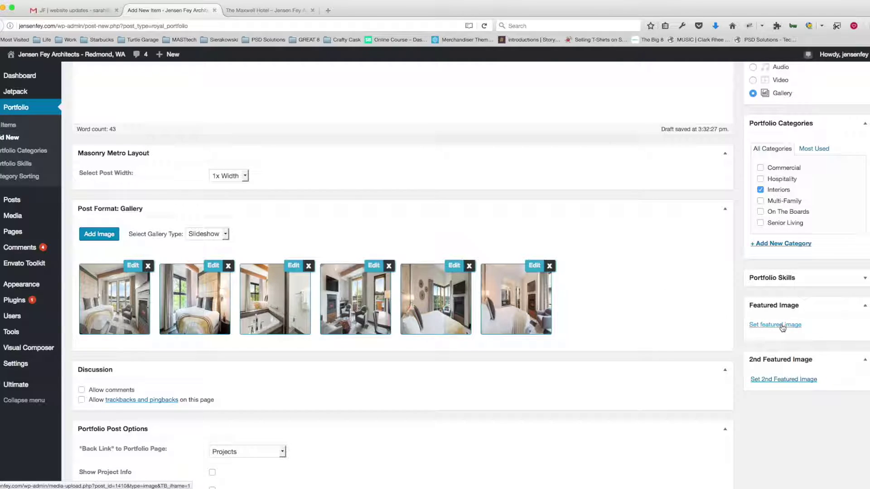
click(262, 11)
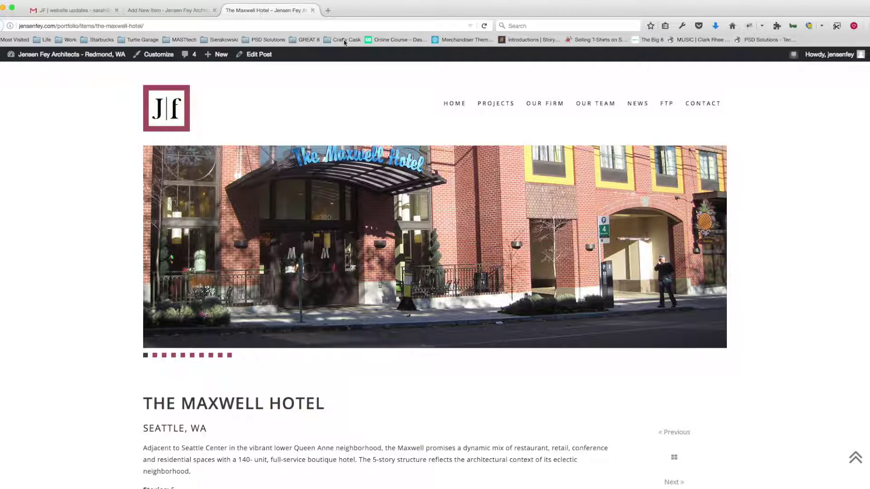
click(492, 103)
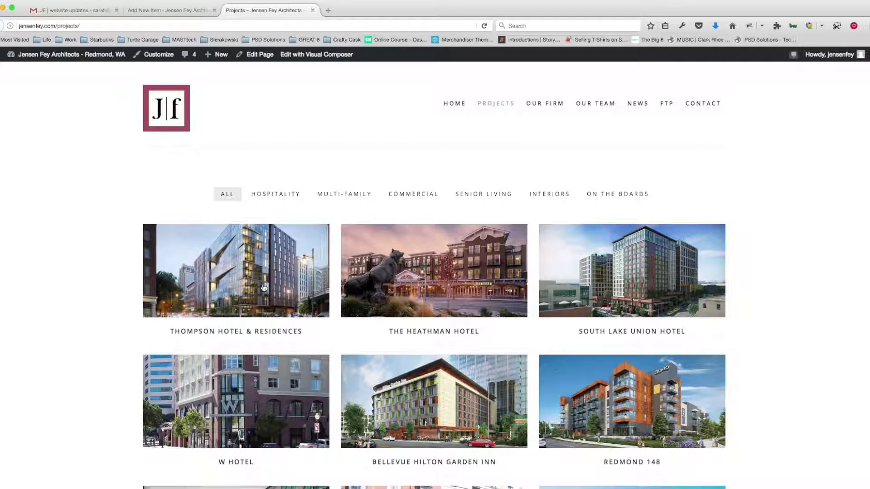
scroll(734, 254, down, 2)
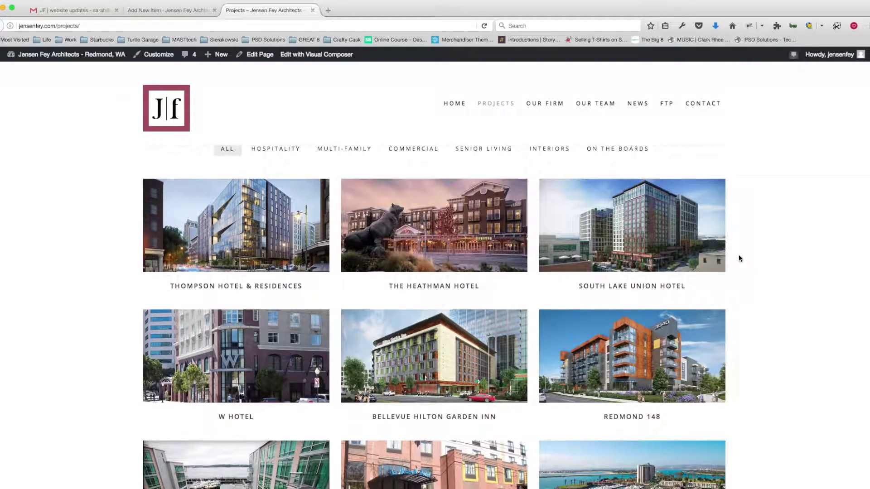
click(173, 11)
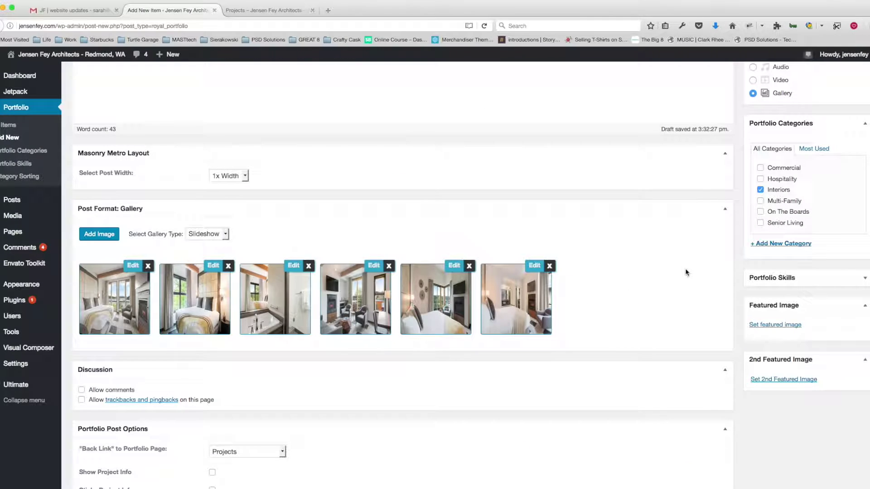
Step: Set the Friday Harbor House room image 1-1.jpg as the item's featured image, checking it against 1.jpg in the project's image folder
click(776, 326)
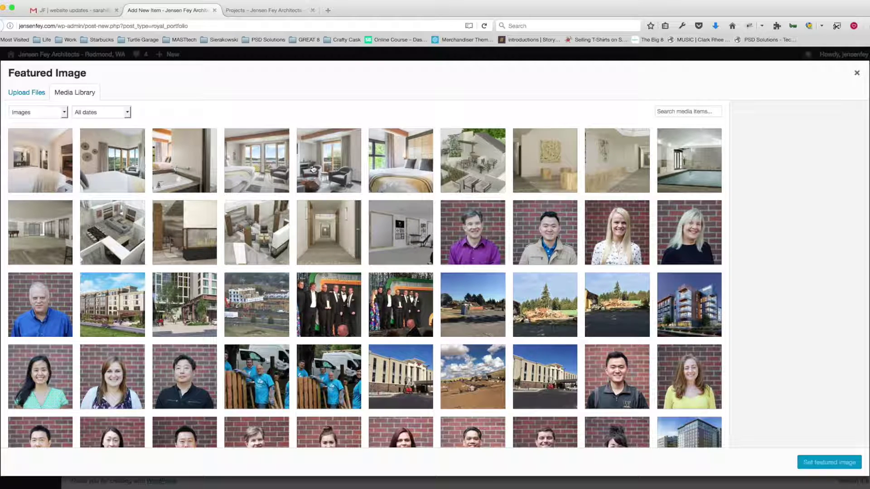
click(405, 154)
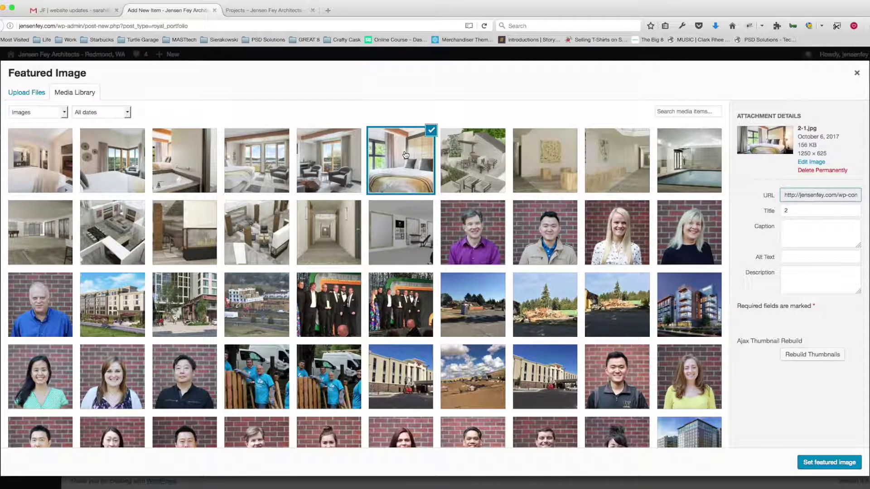
click(256, 156)
click(412, 160)
click(469, 160)
click(236, 160)
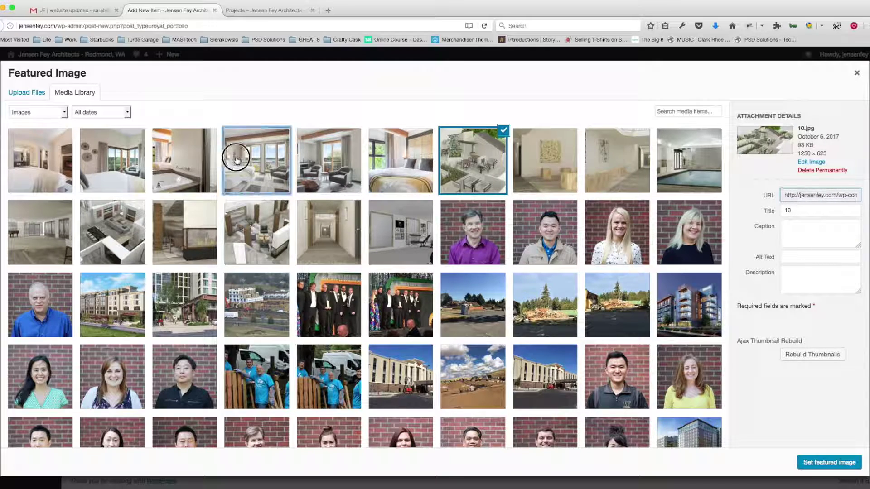
click(125, 473)
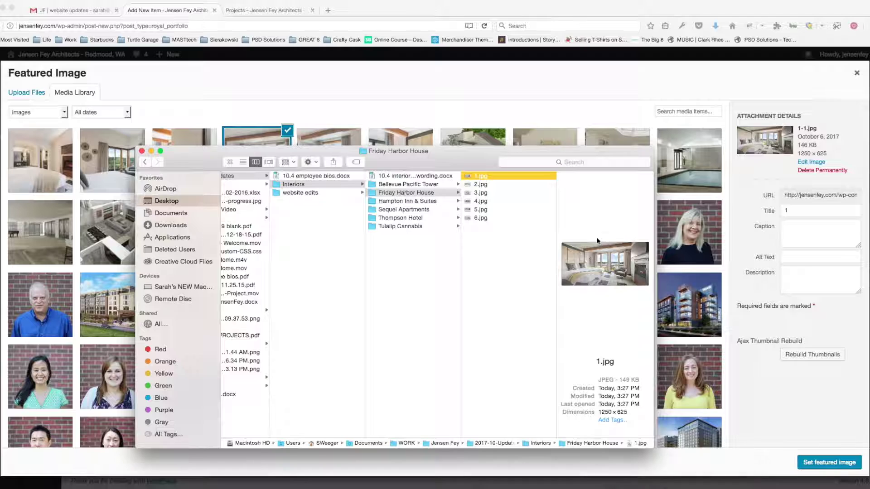
click(520, 82)
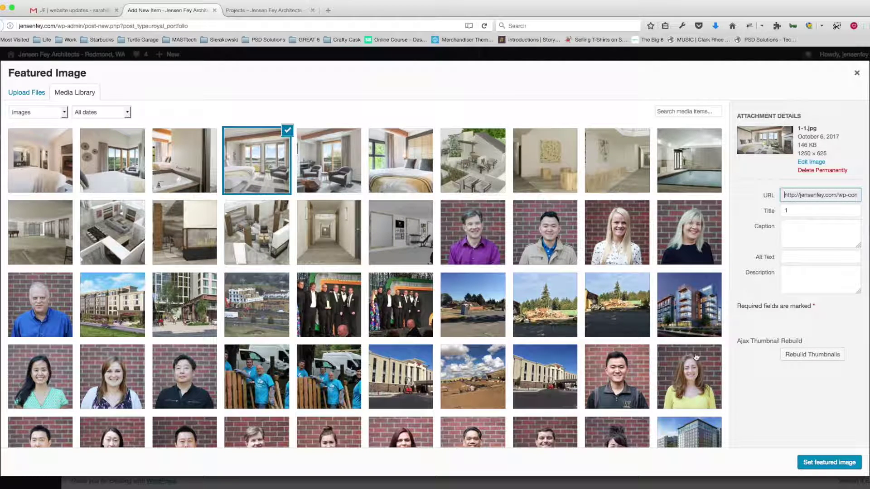
click(821, 460)
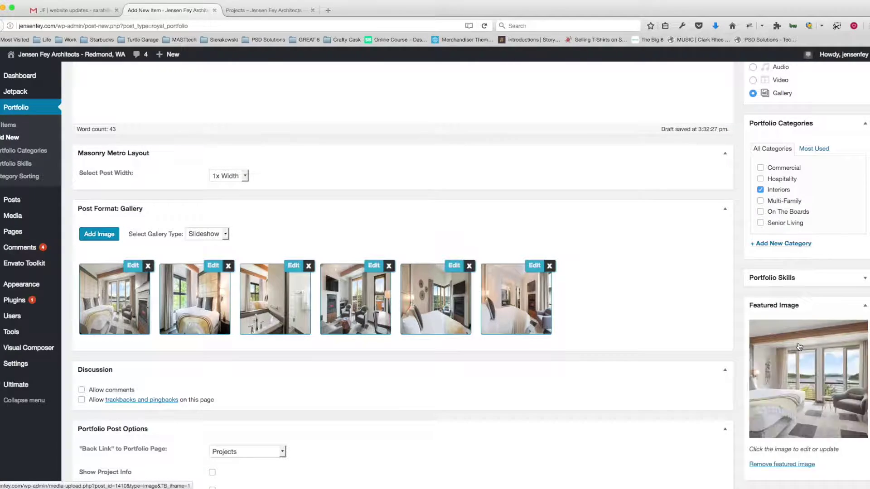
Step: Check the remaining portfolio post options of the Friday Harbor House item and publish it
scroll(362, 387, down, 2)
scroll(363, 387, down, 6)
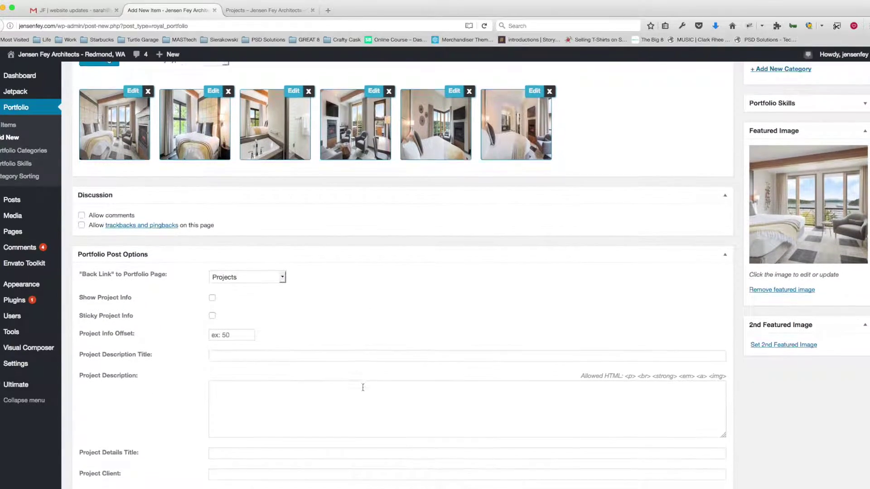
scroll(186, 277, down, 2)
scroll(171, 305, down, 3)
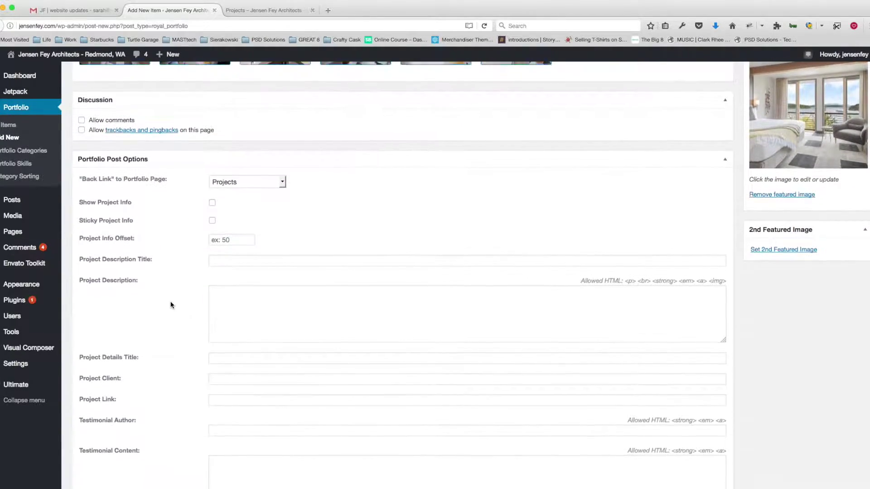
scroll(171, 305, up, 11)
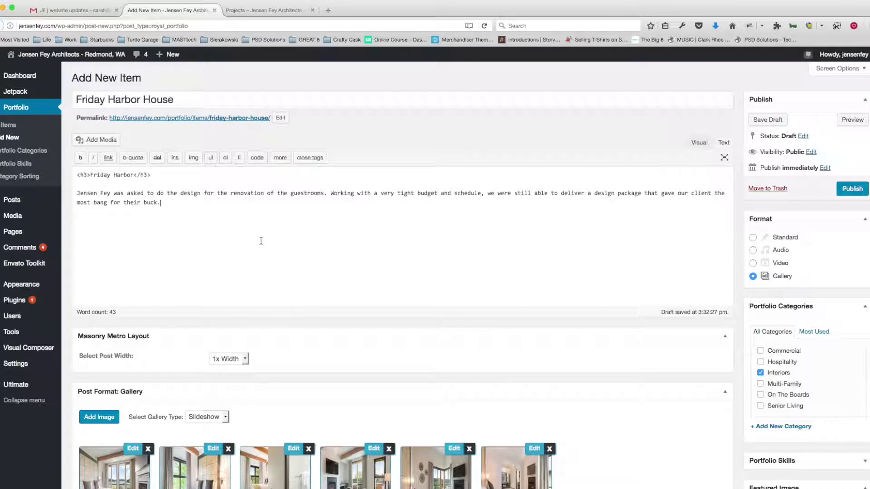
click(848, 190)
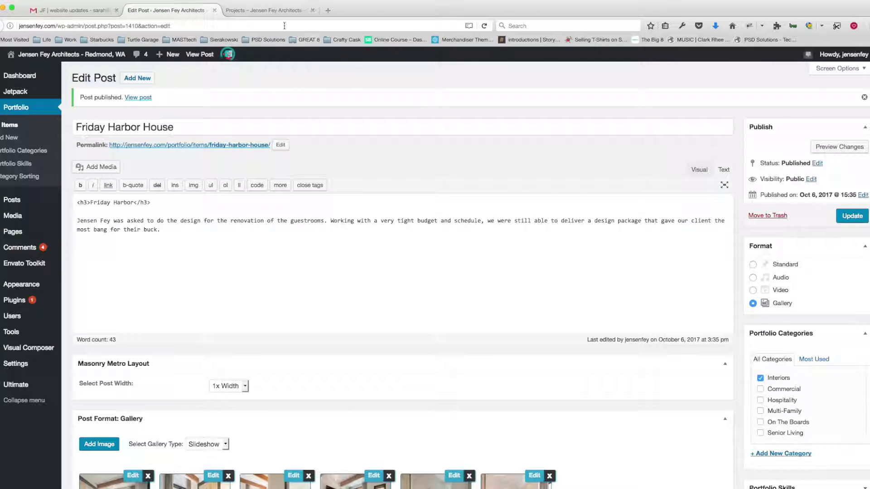
Step: Reload the site's Projects page, check the new project under Interiors and All, and view the Friday Harbor House page
click(276, 11)
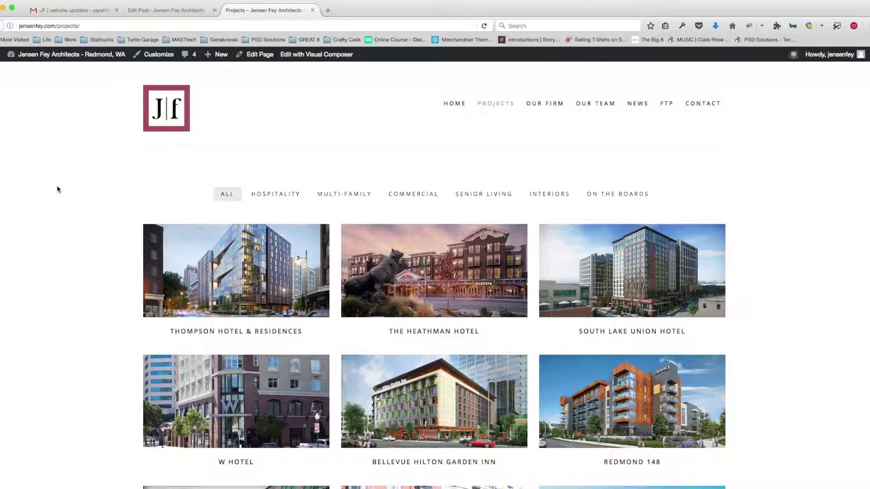
click(484, 26)
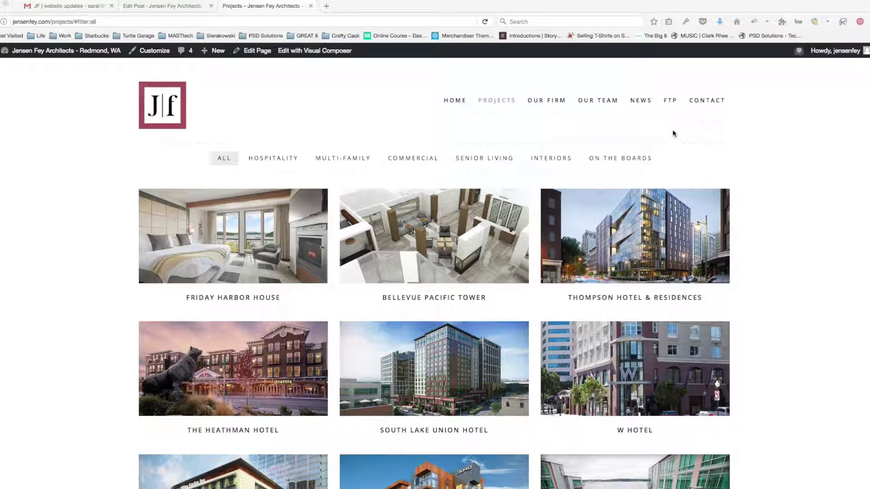
click(69, 207)
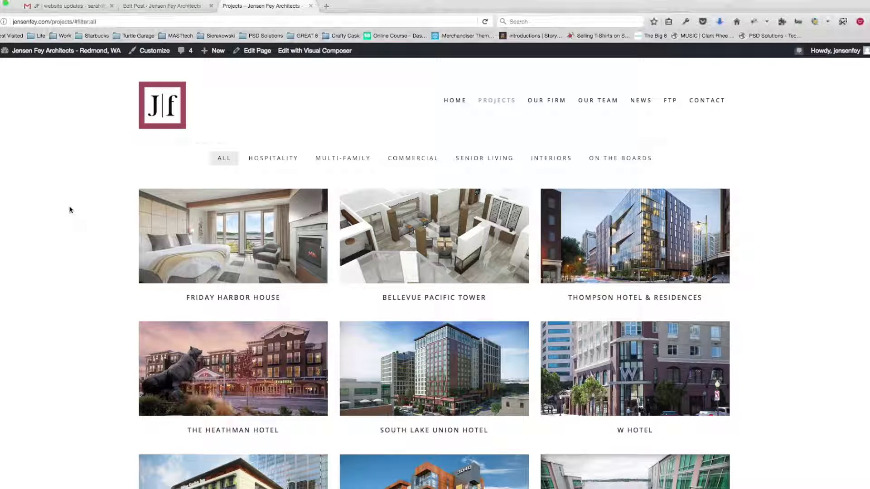
click(549, 158)
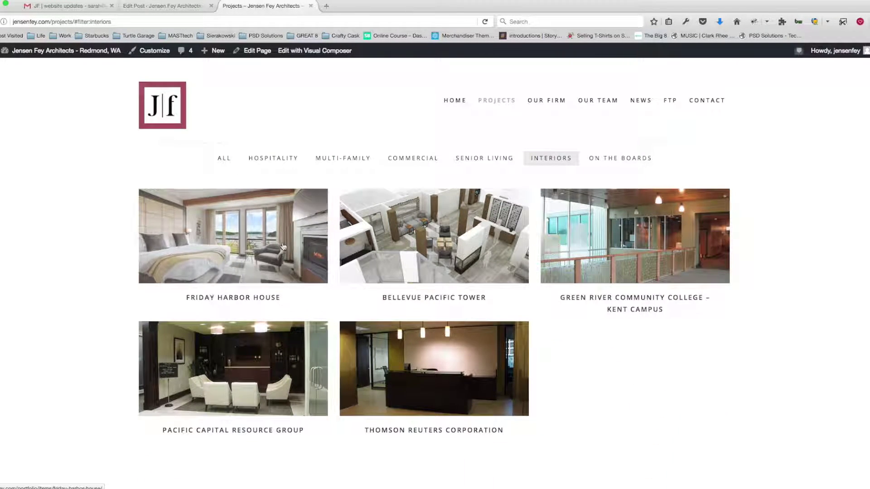
click(224, 158)
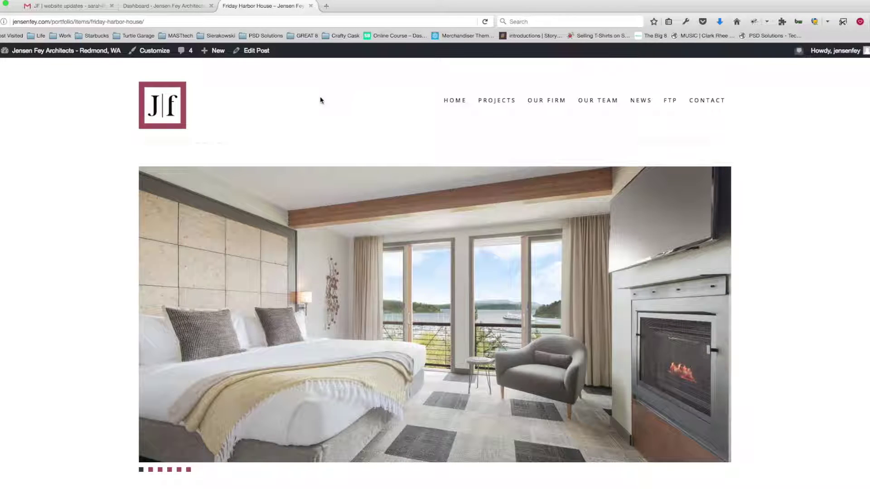
Step: Open the Friday Harbor House item for editing and copy its entire body content
click(258, 52)
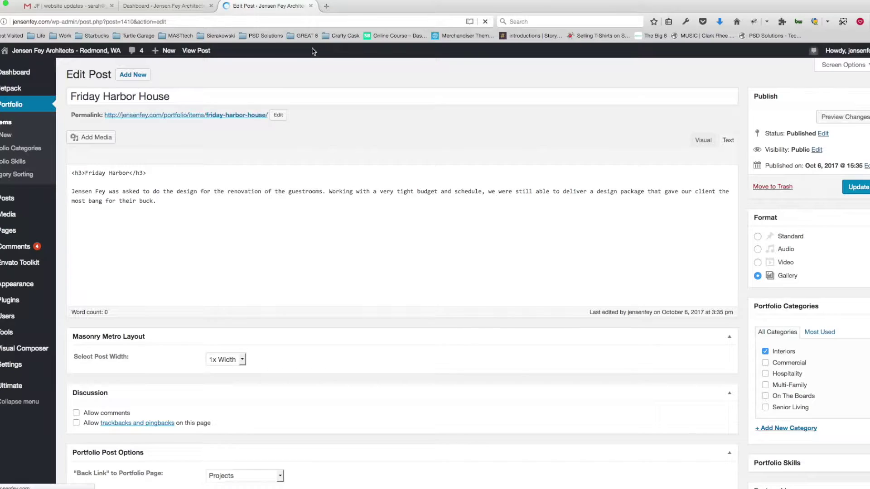
click(209, 237)
key(ctrl+a)
key(super+c)
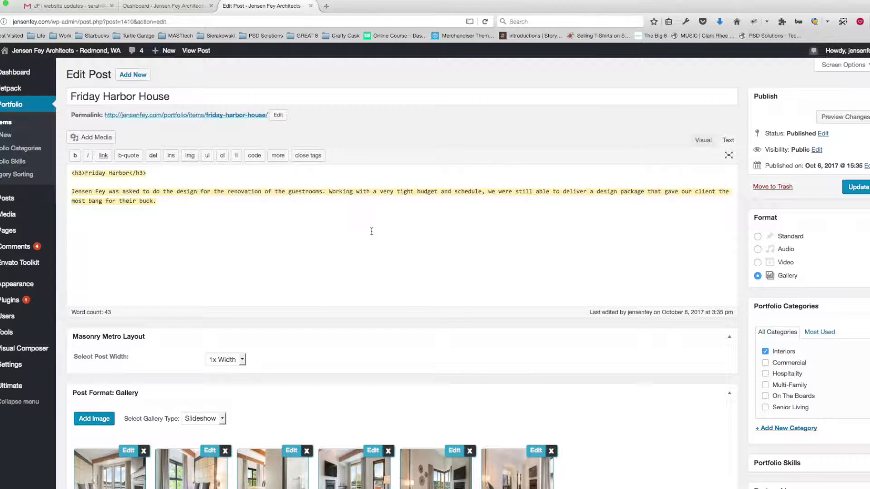
Step: Add a new portfolio item from the dashboard and paste the copied Friday Harbor House content into its body
click(156, 6)
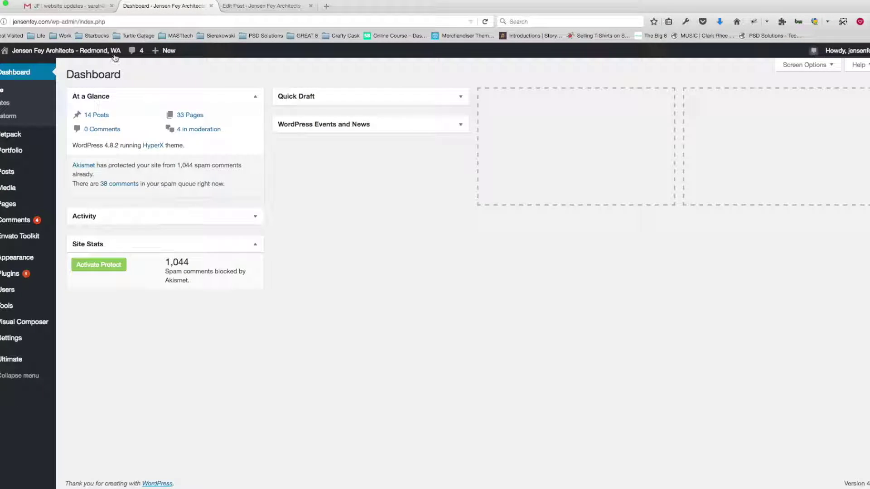
mouse_move(9, 151)
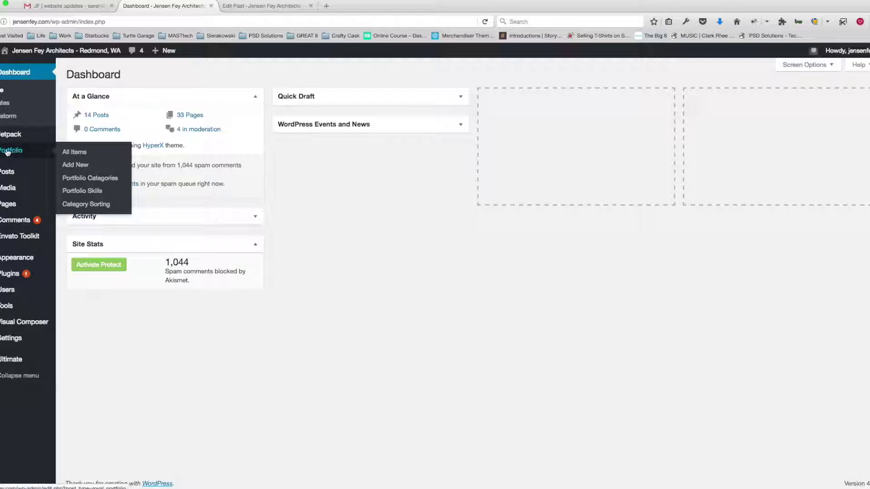
click(72, 165)
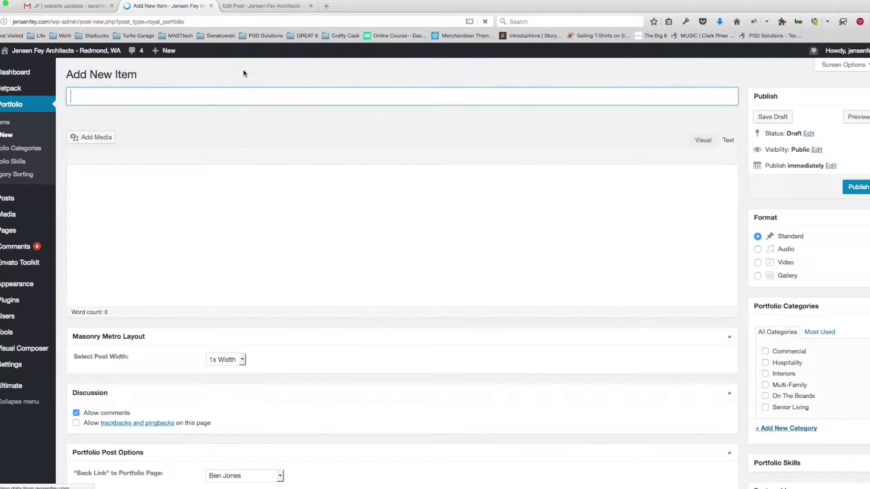
click(601, 220)
key(super+v)
click(240, 215)
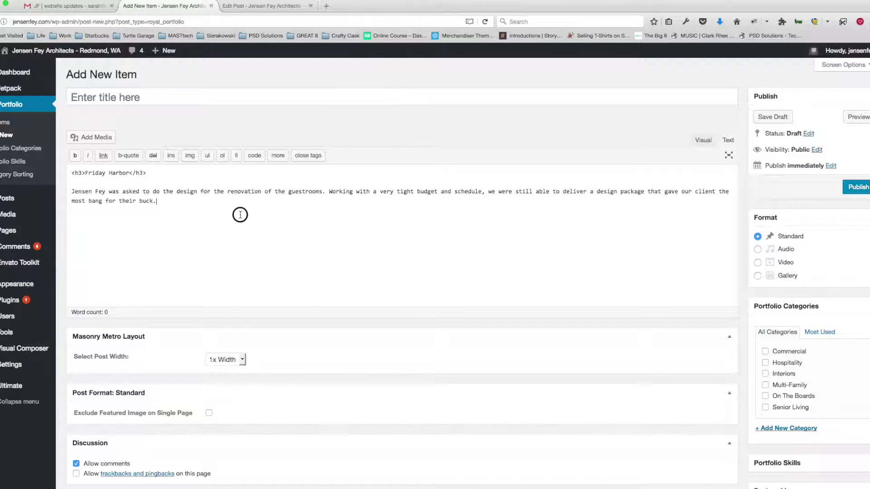
Step: Title the new item "Hampton Inn & Suites" using the name from the project wording document, without the leading bullet
key(super+Tab)
key(super+Tab)
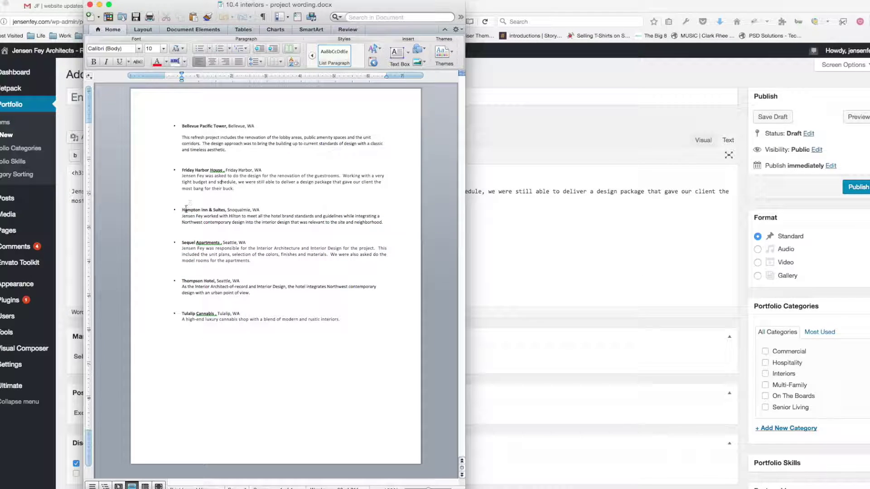
click(182, 210)
drag(181, 209, 223, 209)
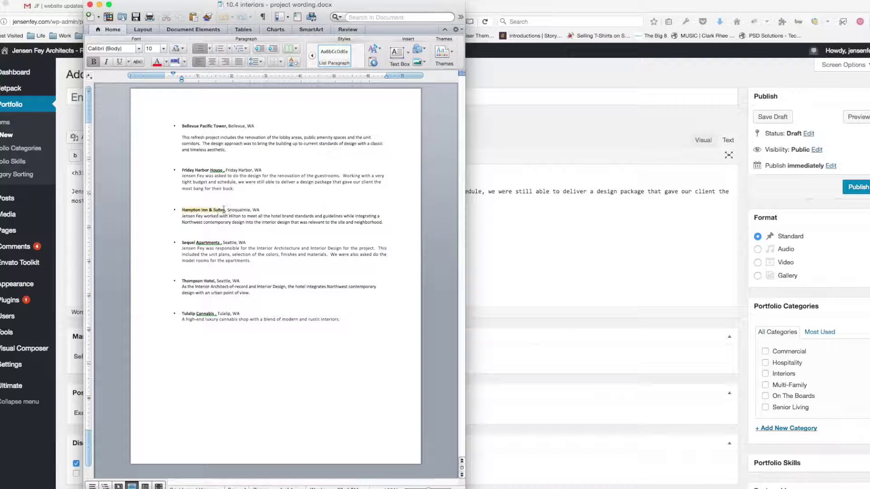
click(507, 255)
click(245, 100)
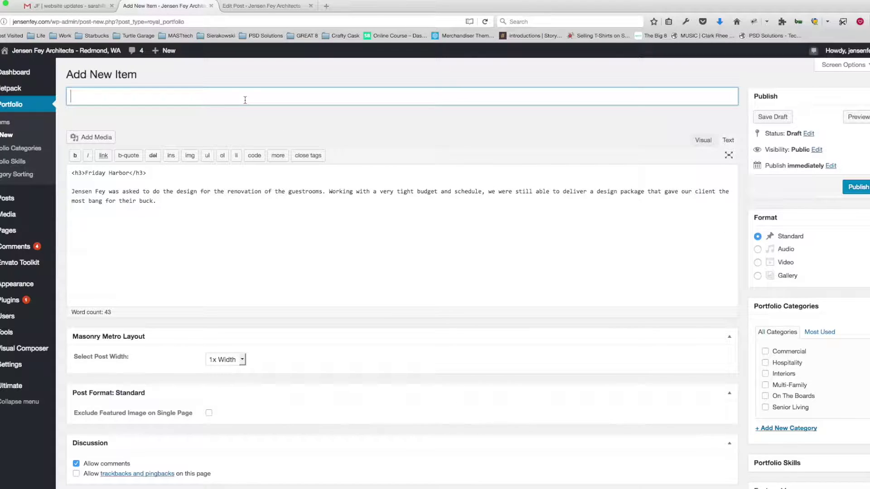
text(•	Hampton Inn & Suites)
drag(96, 96, 58, 97)
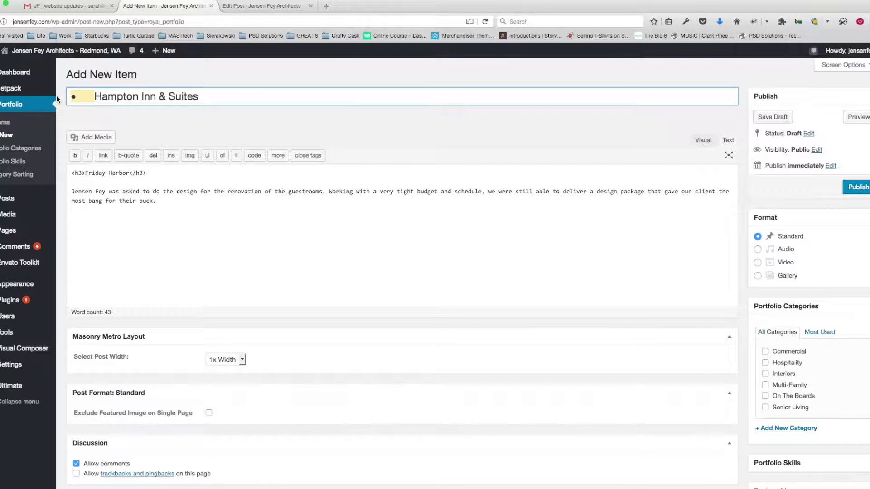
key(BackSpace)
Step: Replace the h3 heading text with "Snoqualmie, WA", taking the place name from the project wording document
click(205, 207)
key(super+Tab)
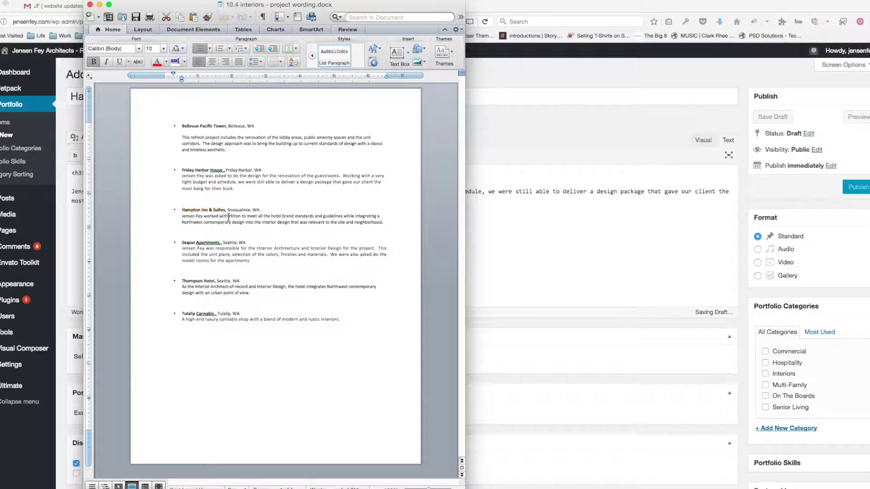
click(229, 217)
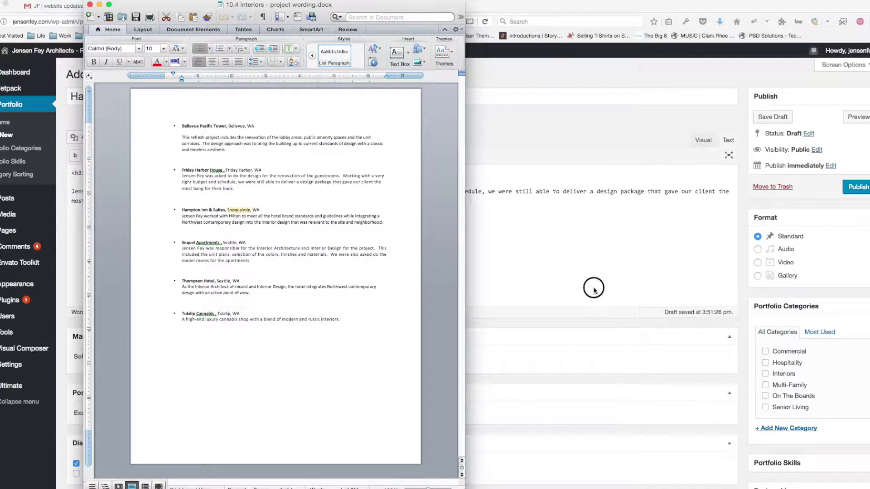
click(594, 240)
drag(85, 173, 129, 172)
text(Snoqualmie)
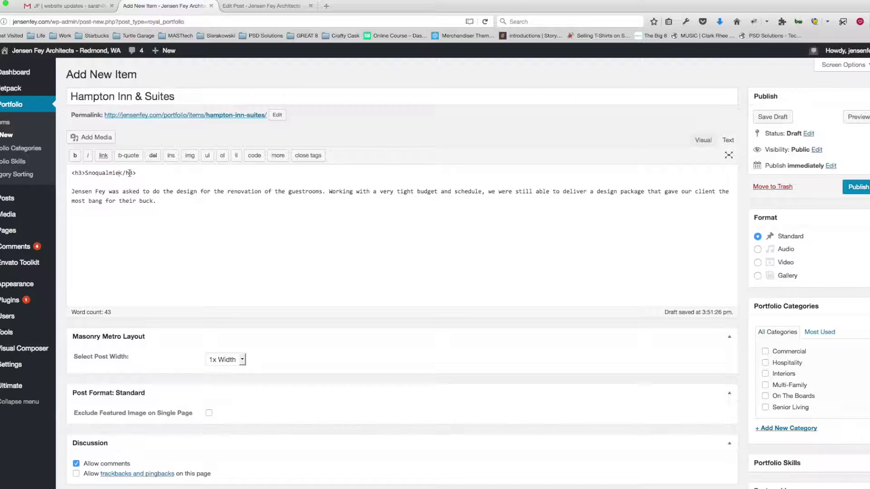
text(, WA)
Step: Replace the body paragraph with the Hampton Inn & Suites description copied from the project wording document
key(super+Tab)
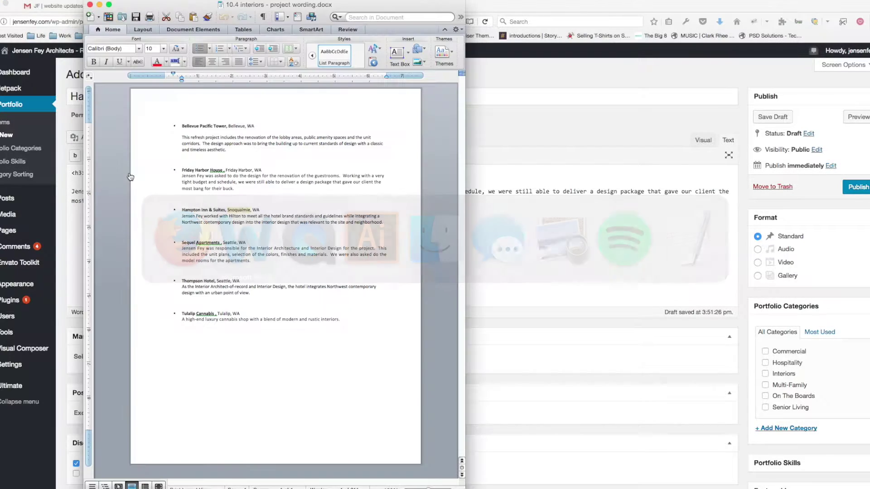
drag(389, 222, 70, 191)
key(super+c)
click(624, 244)
key(super+v)
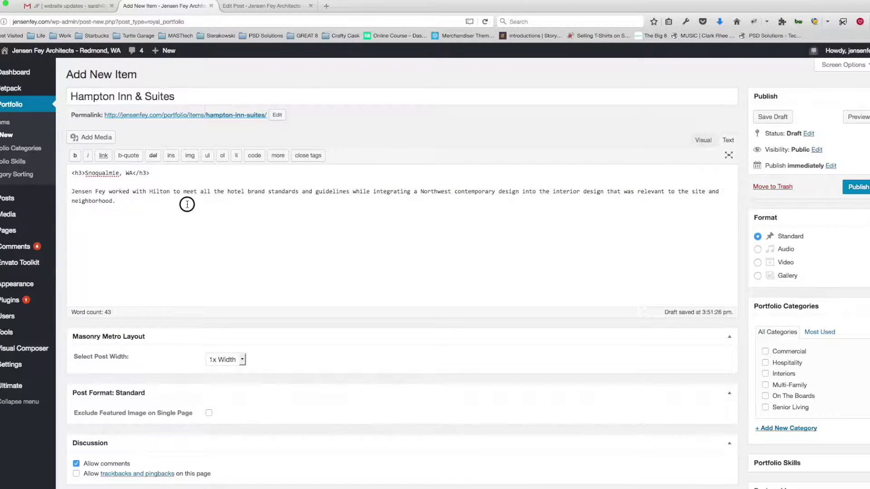
Step: Configure the item as a Gallery post in the Interiors category with comments disallowed
click(791, 277)
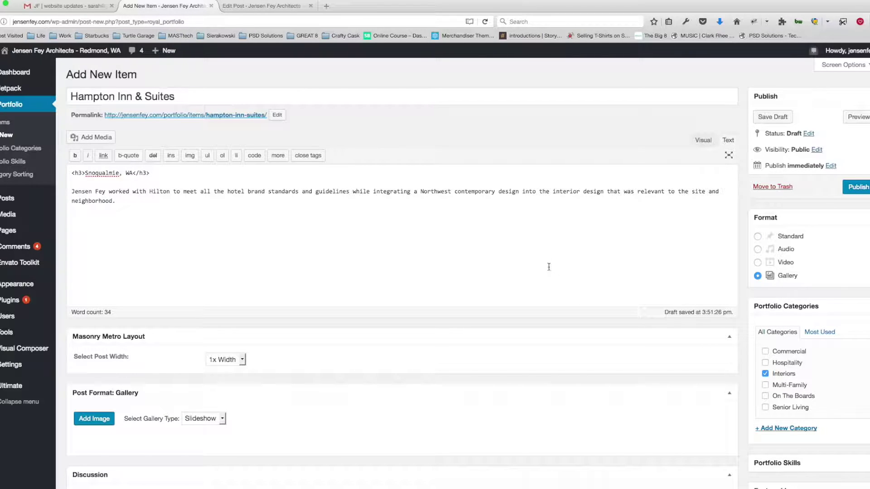
scroll(526, 243, down, 5)
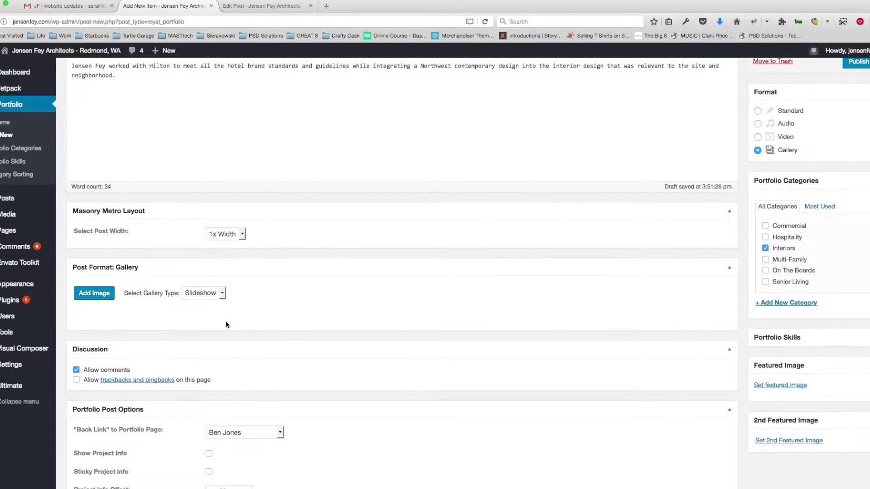
click(76, 370)
Step: Set the item's "Back Link" to Portfolio Page option to Projects
scroll(77, 371, down, 3)
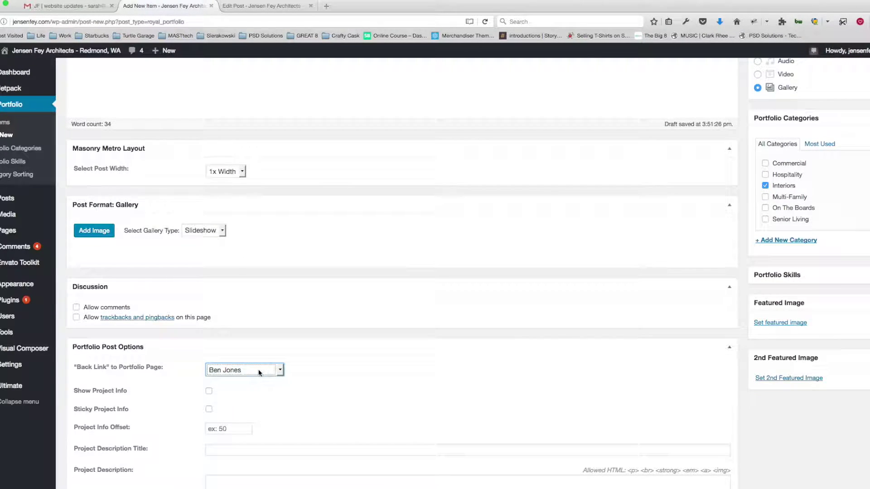
click(258, 371)
scroll(248, 300, down, 5)
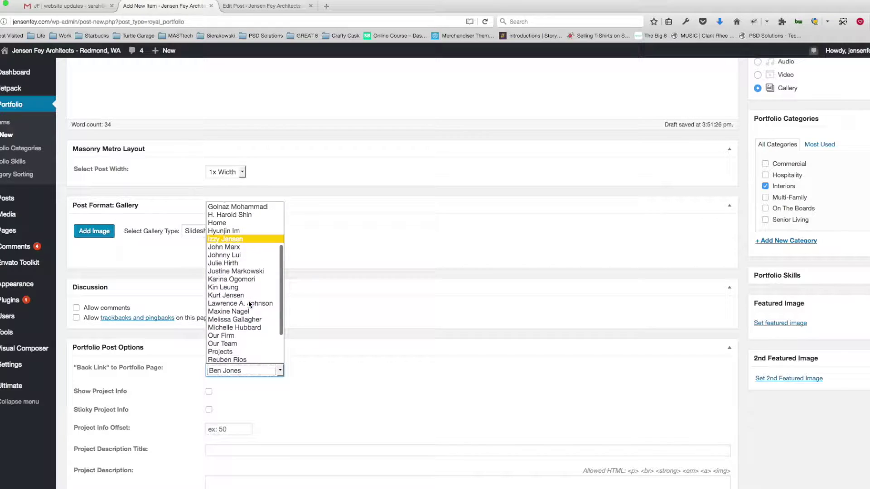
click(226, 308)
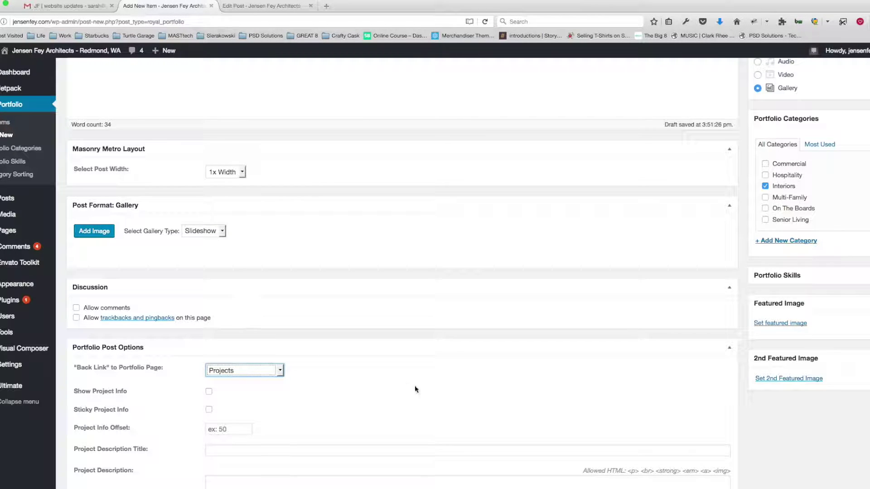
Step: Upload 1.jpg, 2.jpg and 3.jpg from the Hampton Inn & Suites folder as images for the item's gallery
scroll(257, 372, up, 3)
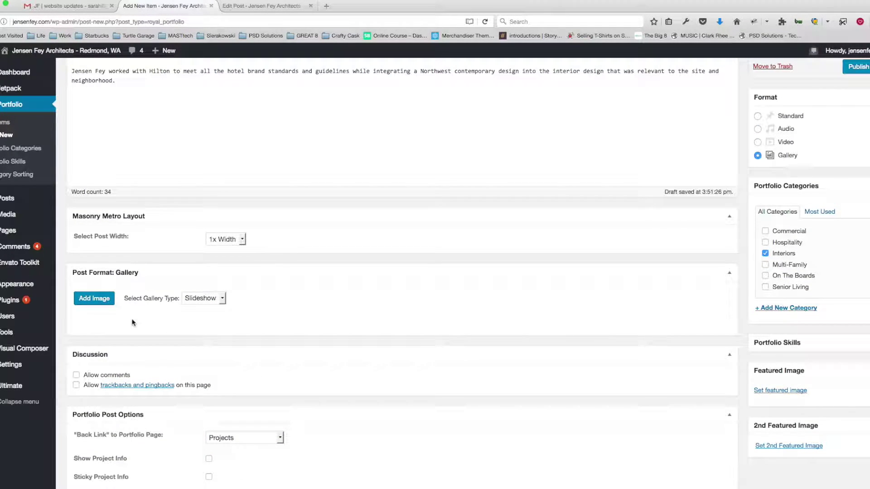
click(86, 297)
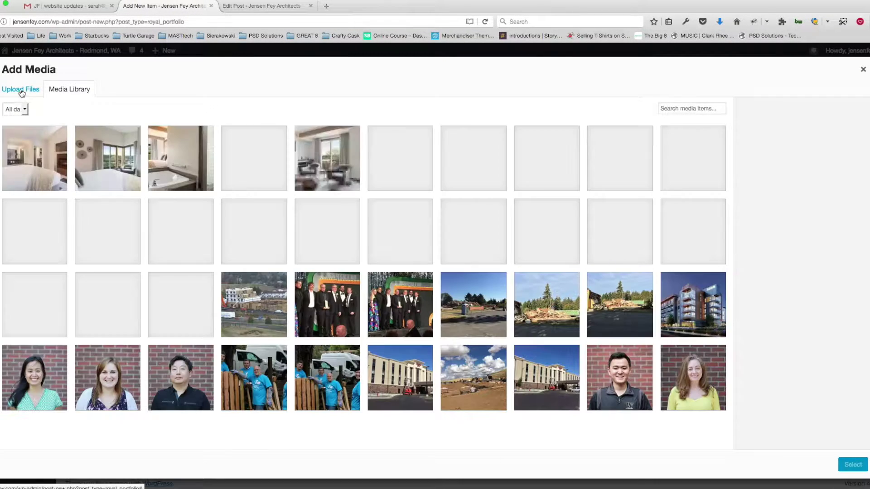
click(20, 91)
click(419, 249)
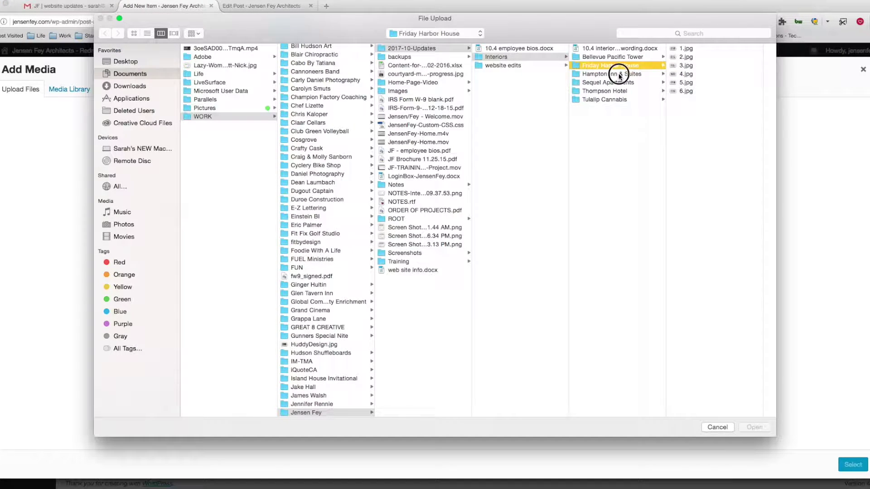
click(620, 75)
click(691, 57)
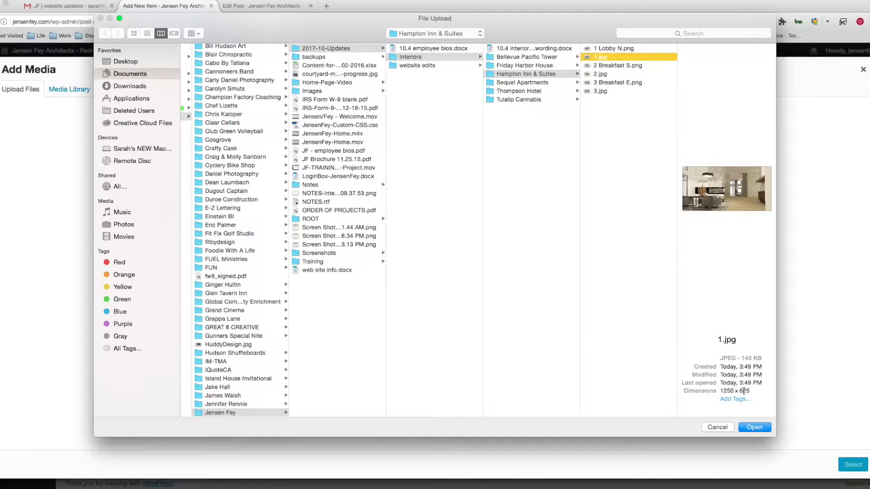
super+click(610, 74)
super+click(608, 91)
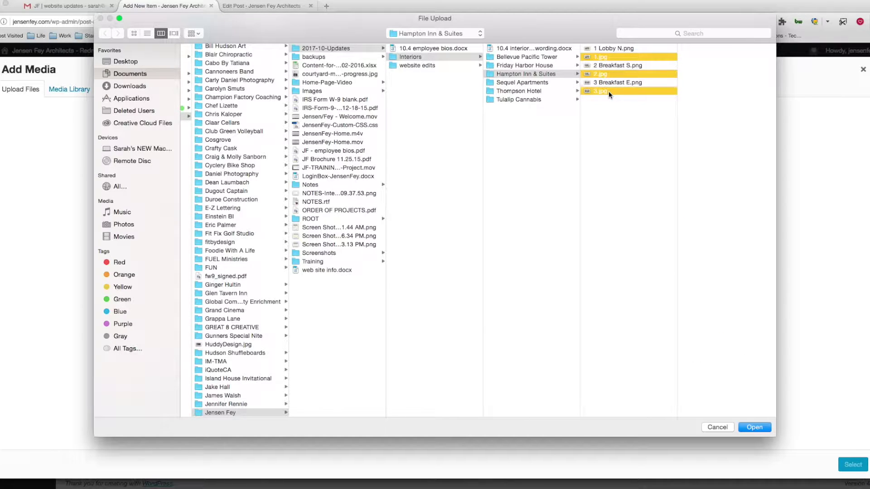
click(748, 428)
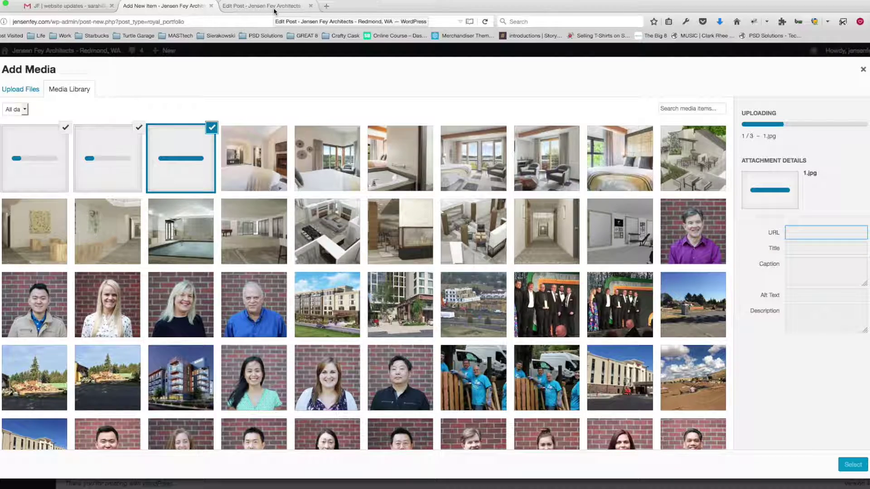
Step: Preview 1.jpg in the Hampton Inn & Suites folder in Finder, and return to the media upload
key(super+Tab)
key(super+Tab)
key(super+Tab)
key(super+Tab)
key(Left)
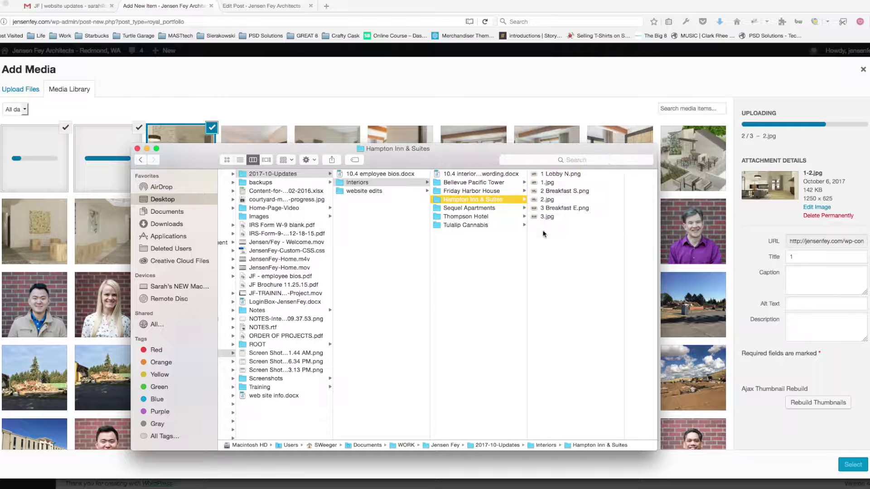
click(574, 183)
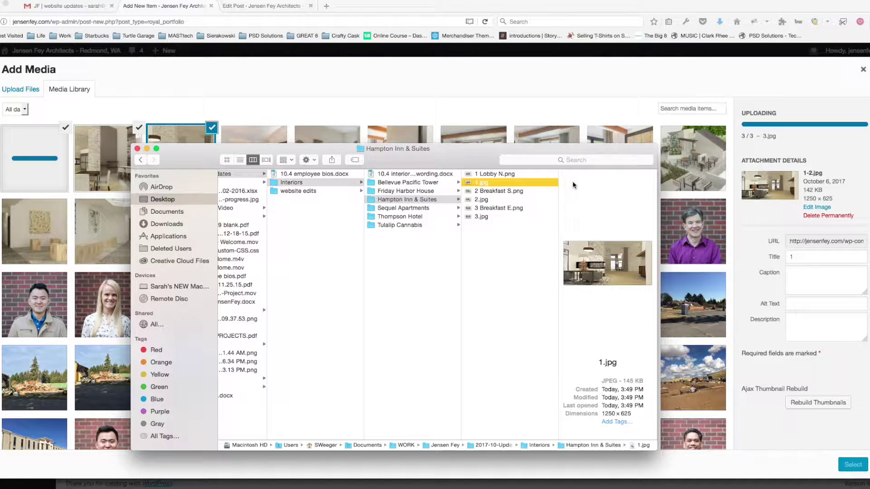
click(455, 107)
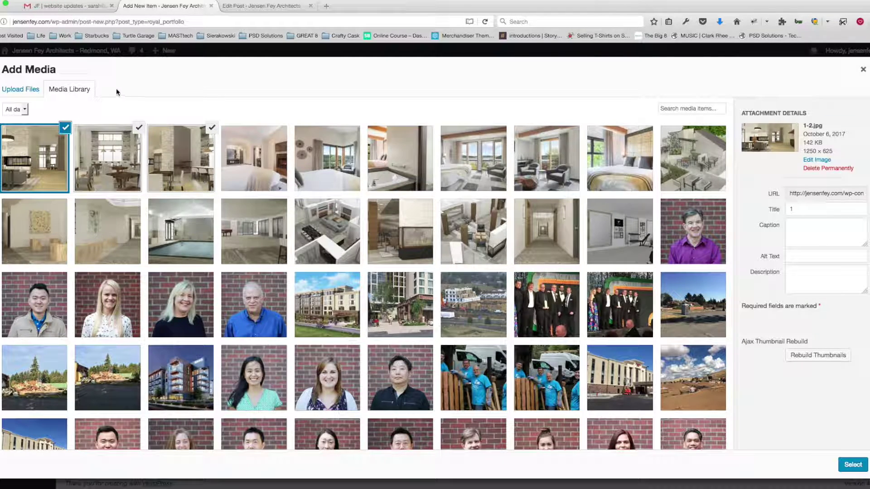
Step: Insert the three uploaded Hampton Inn & Suites images into the item's gallery and review the remaining post options
click(853, 465)
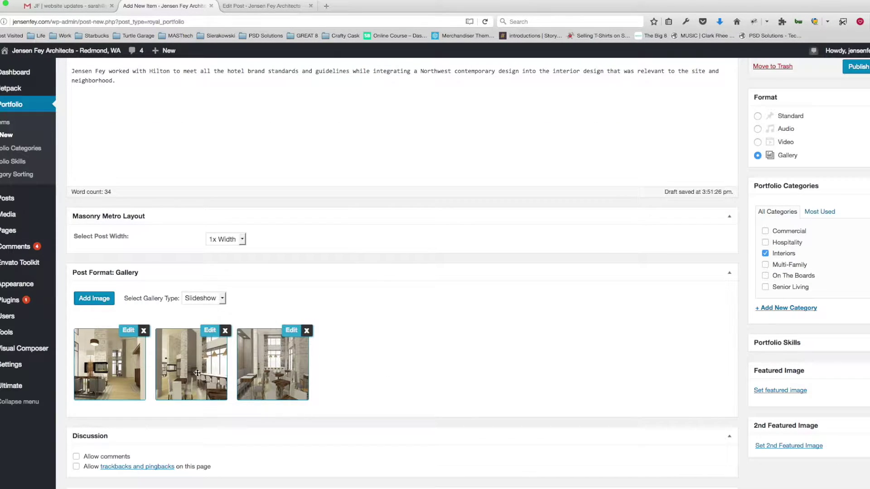
scroll(98, 365, down, 1)
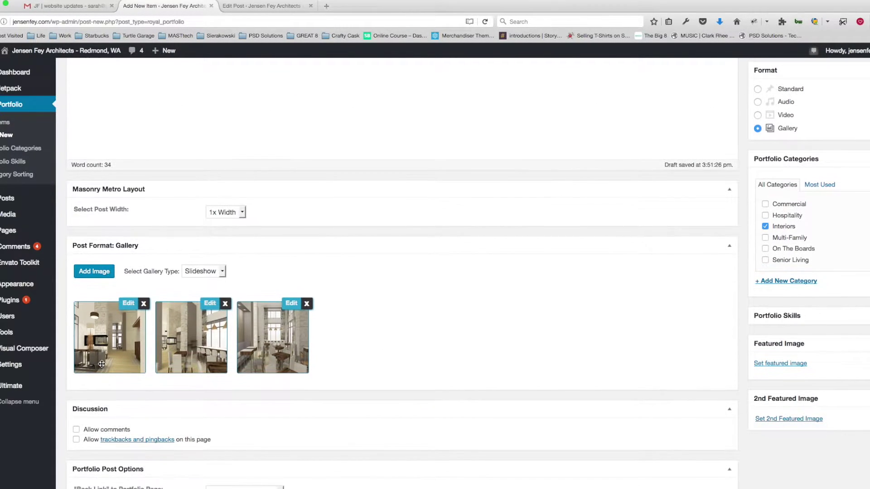
scroll(640, 301, down, 3)
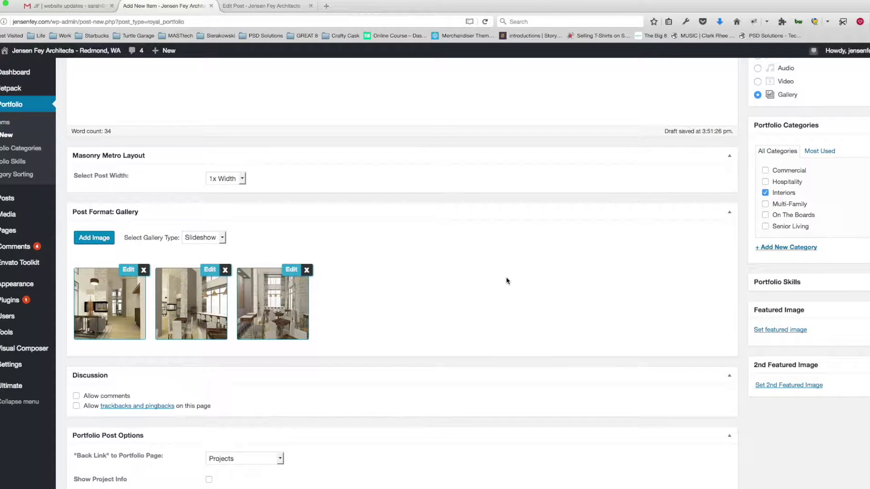
scroll(504, 279, down, 8)
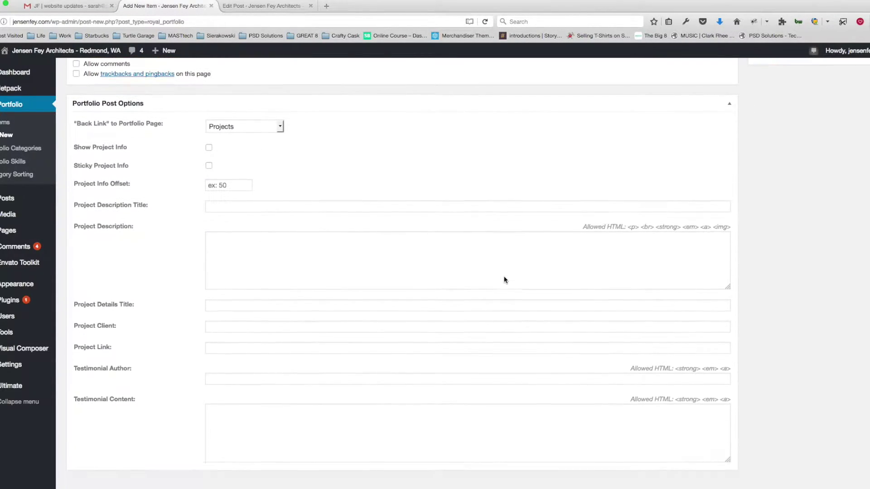
Step: Set the lobby image 1-2.jpg from the media library as the item's featured image
scroll(503, 280, up, 5)
scroll(502, 280, up, 4)
click(775, 348)
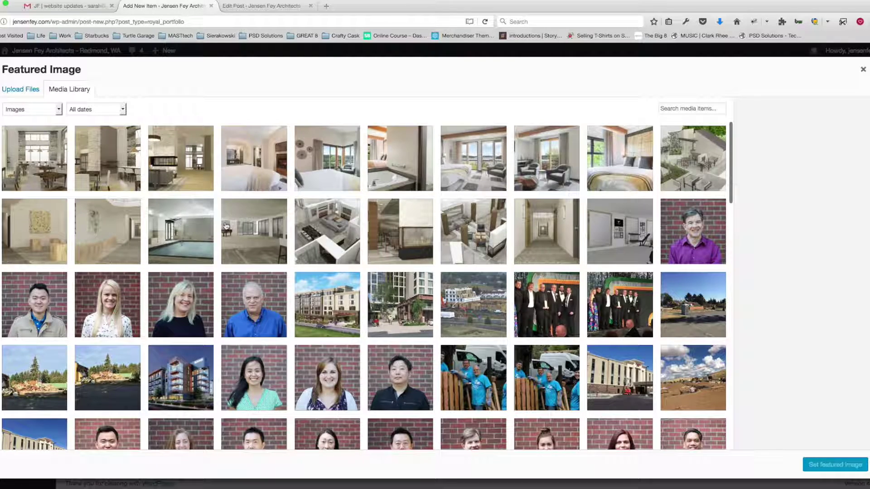
click(178, 160)
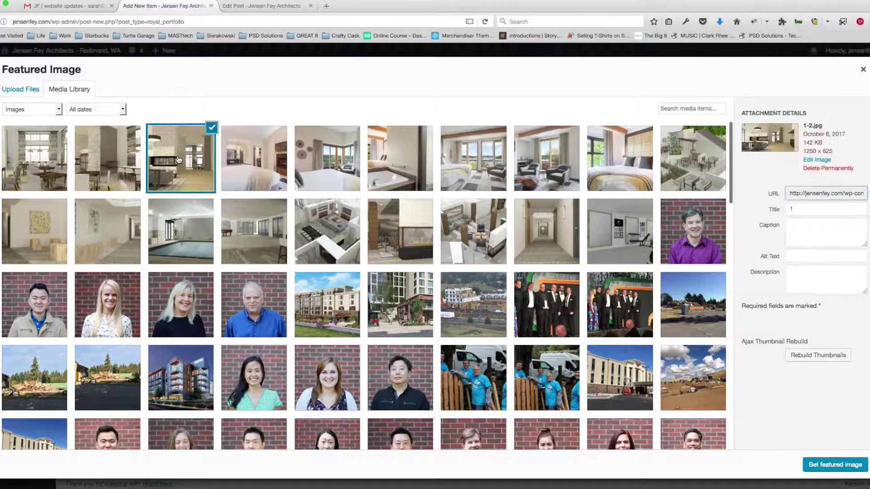
click(832, 466)
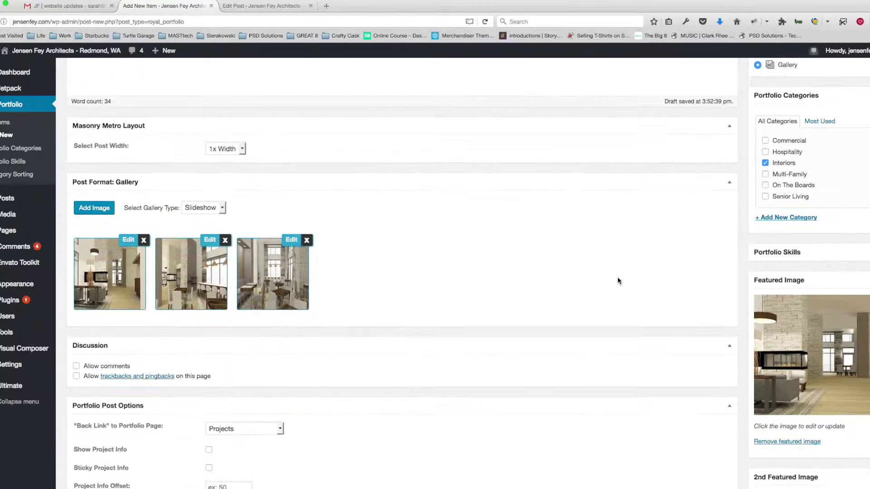
Step: Publish the Hampton Inn & Suites portfolio item
scroll(618, 281, down, 1)
scroll(617, 279, up, 5)
click(852, 188)
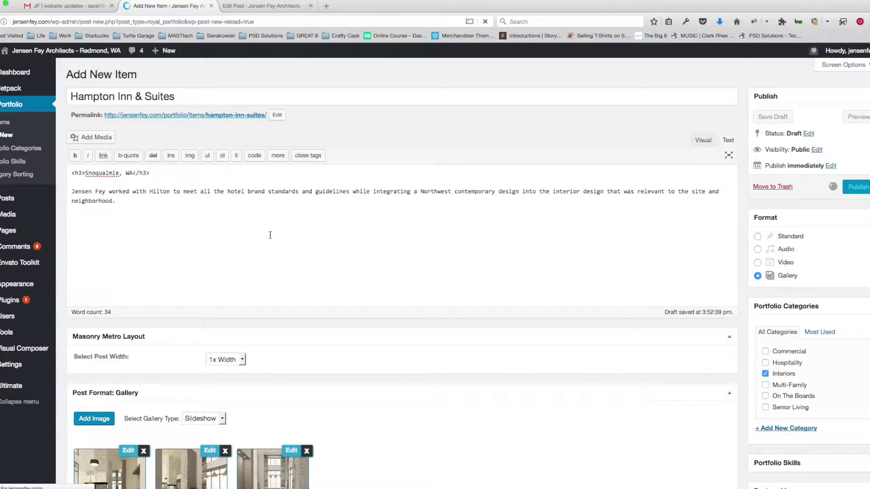
Step: Visit the live site from the Friday Harbor House editing tab and open its Projects page to check the portfolio
click(255, 6)
mouse_move(18, 53)
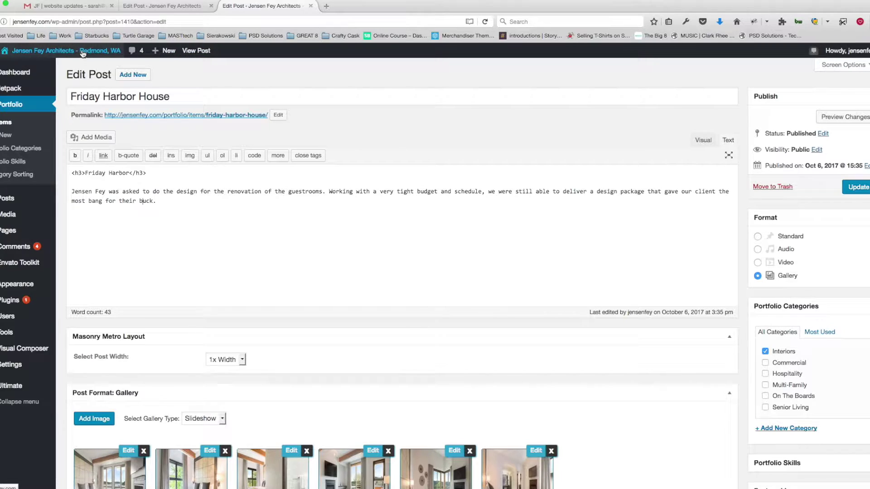
click(13, 68)
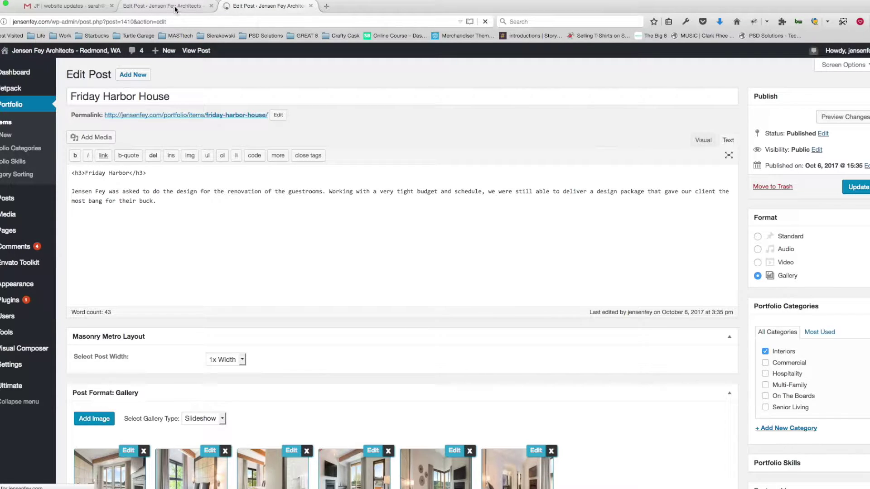
click(175, 8)
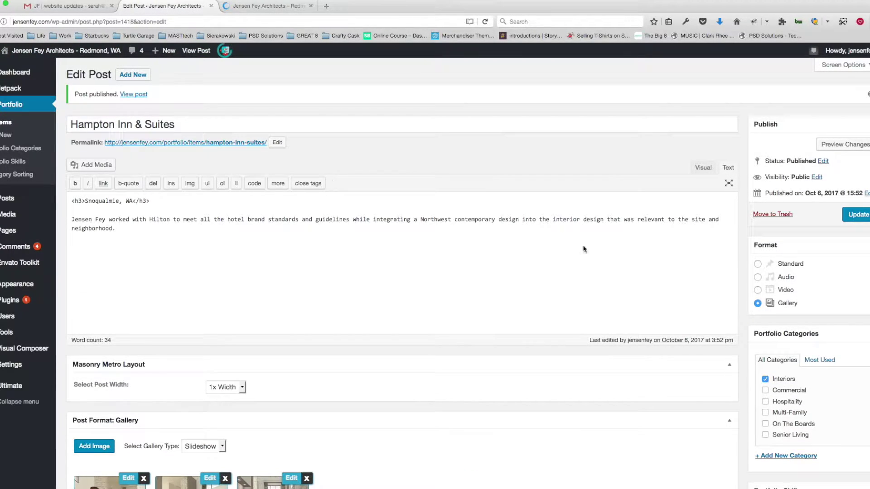
click(285, 6)
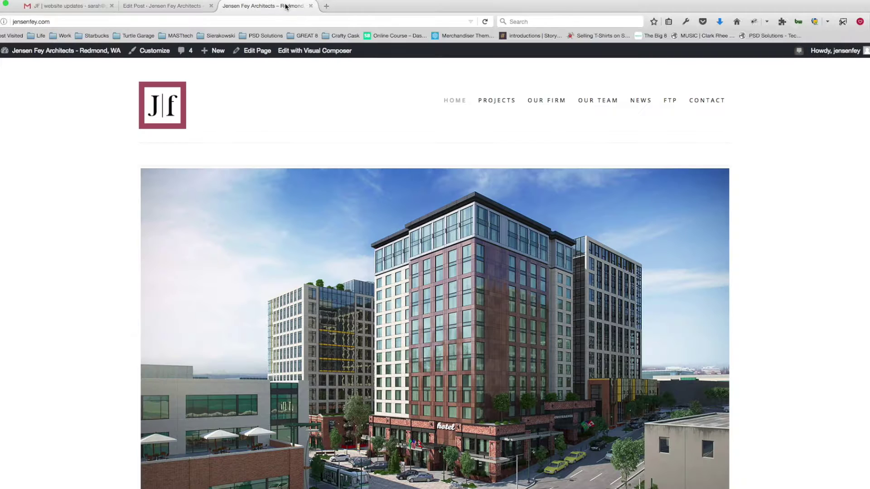
click(498, 101)
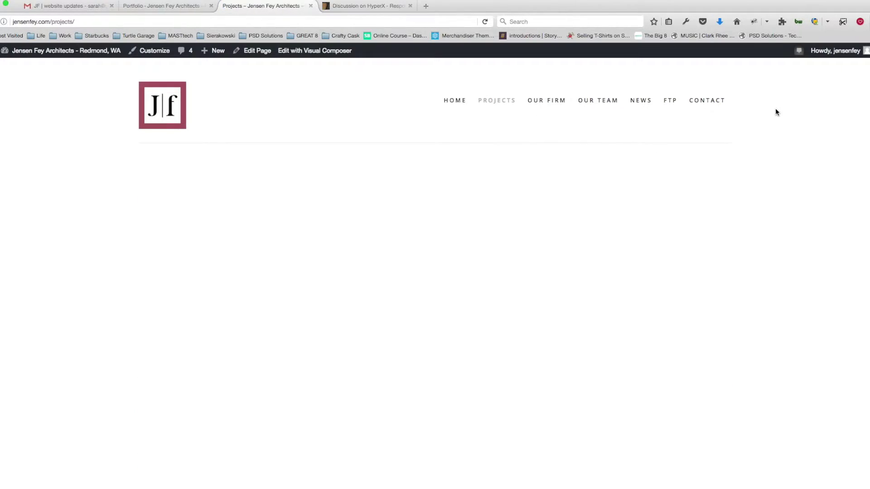
scroll(792, 155, down, 1)
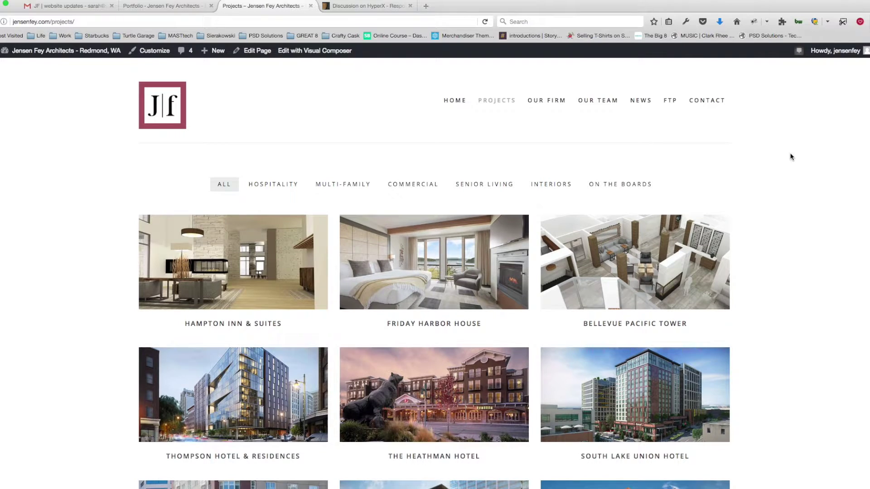
Step: Filter the live projects by Interiors and Senior Living, and return to Interiors to check the new items' category
click(535, 184)
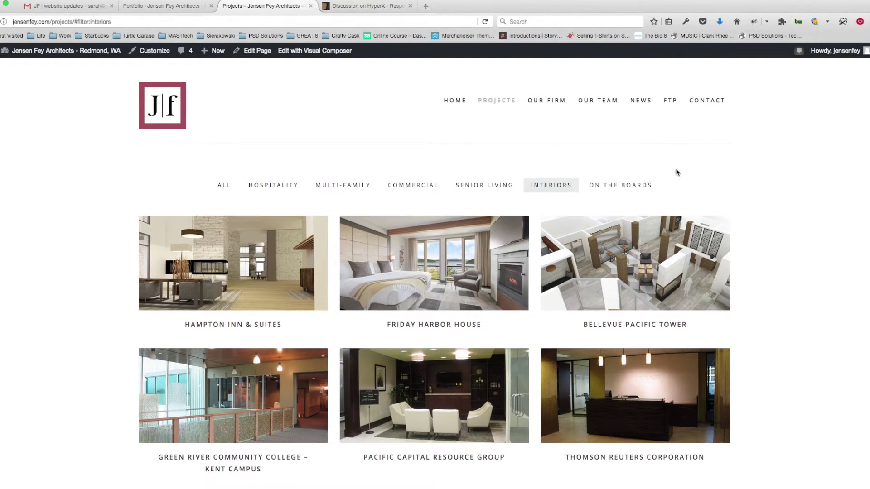
click(489, 187)
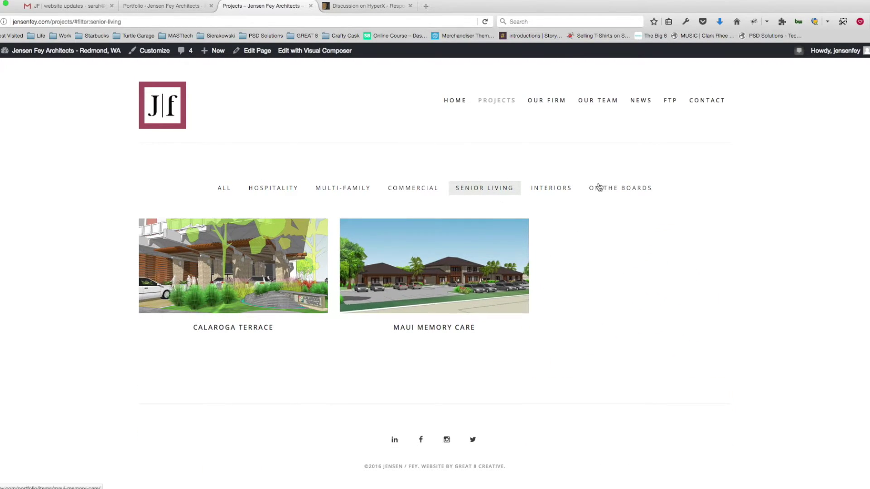
click(556, 187)
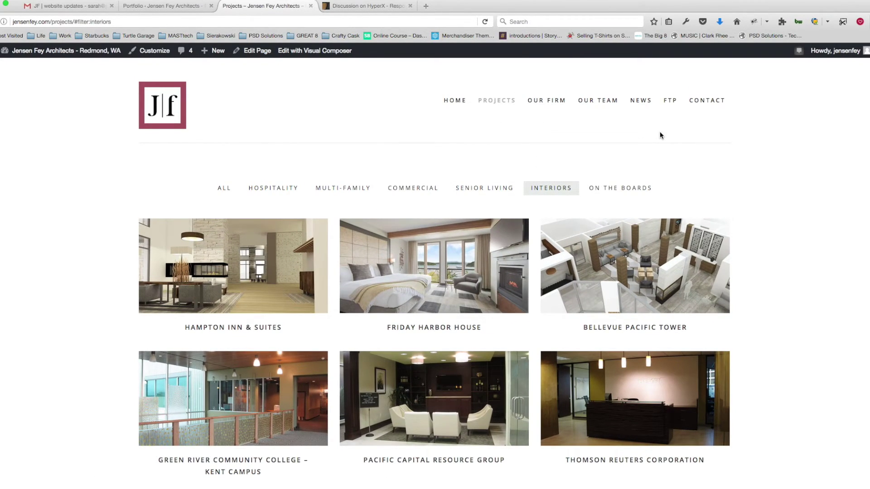